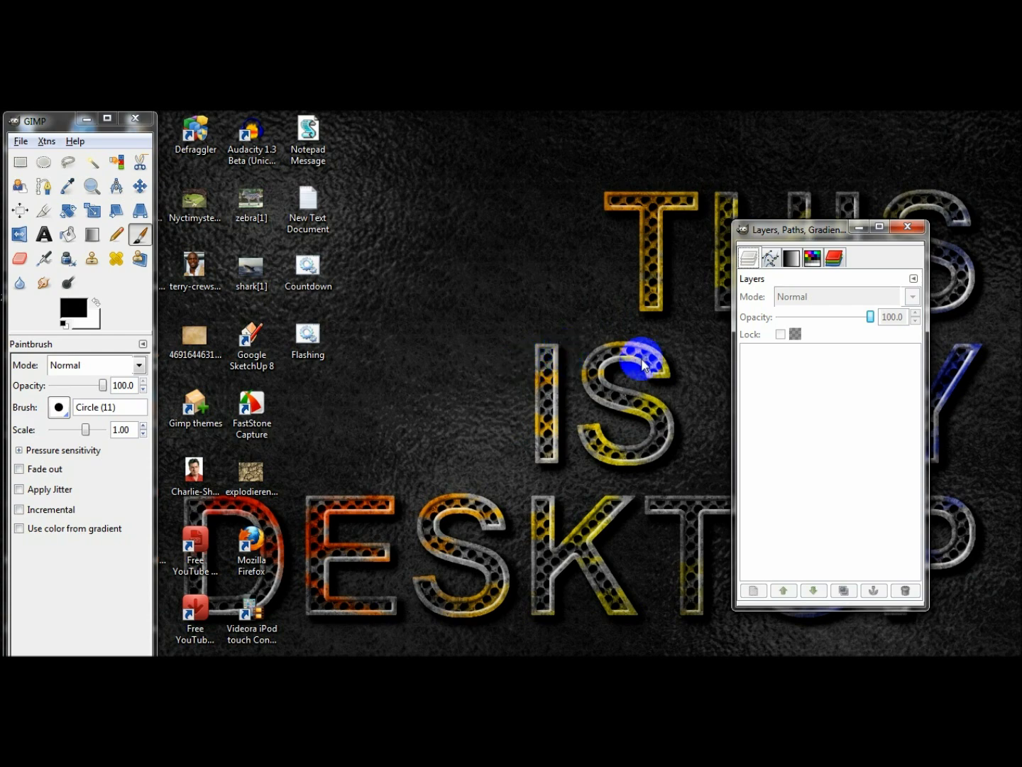
Open Xtns > Split Video into Frames > Extract Videorange and centre its dialog on screen
click(742, 353)
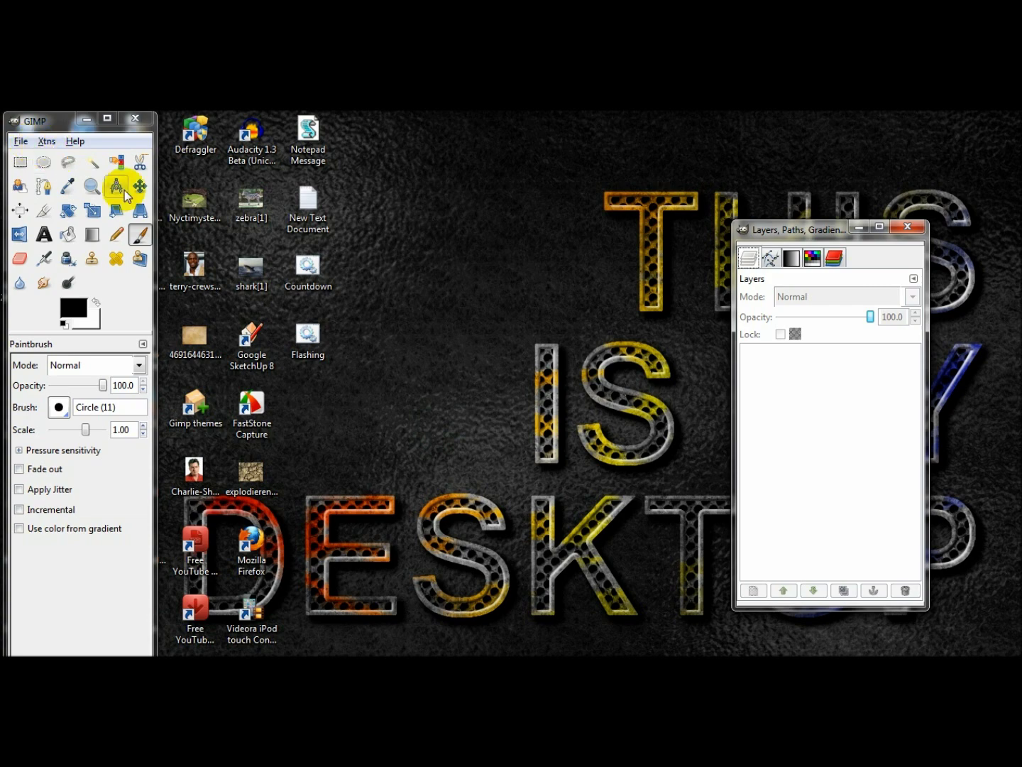
click(244, 330)
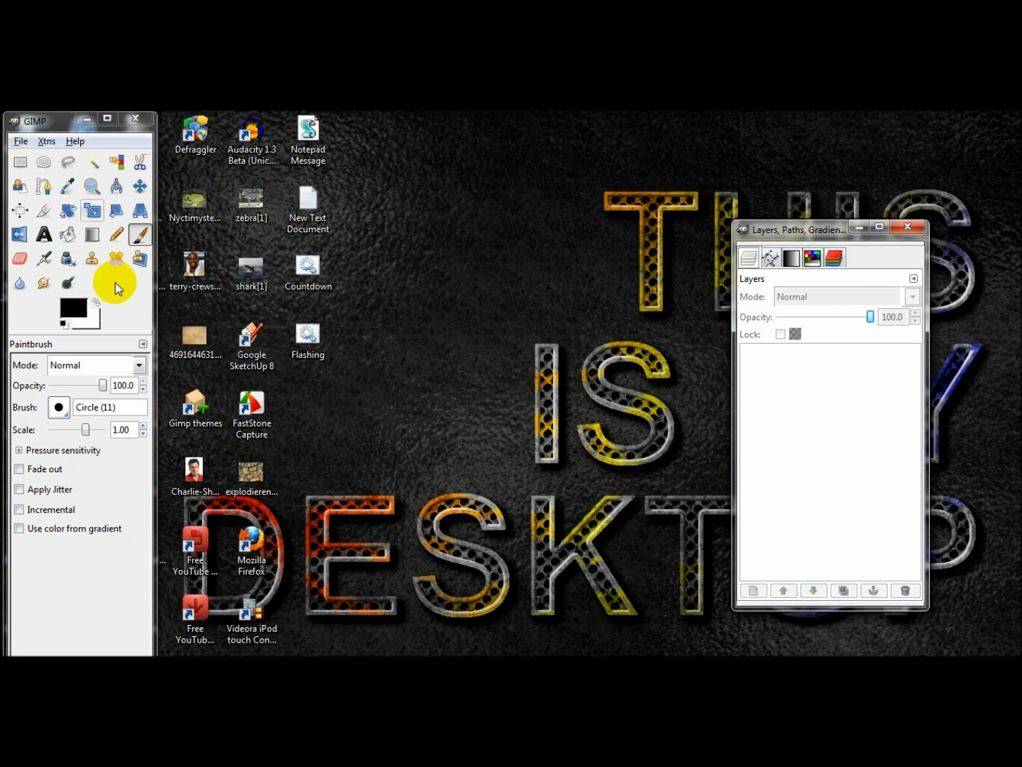
click(205, 264)
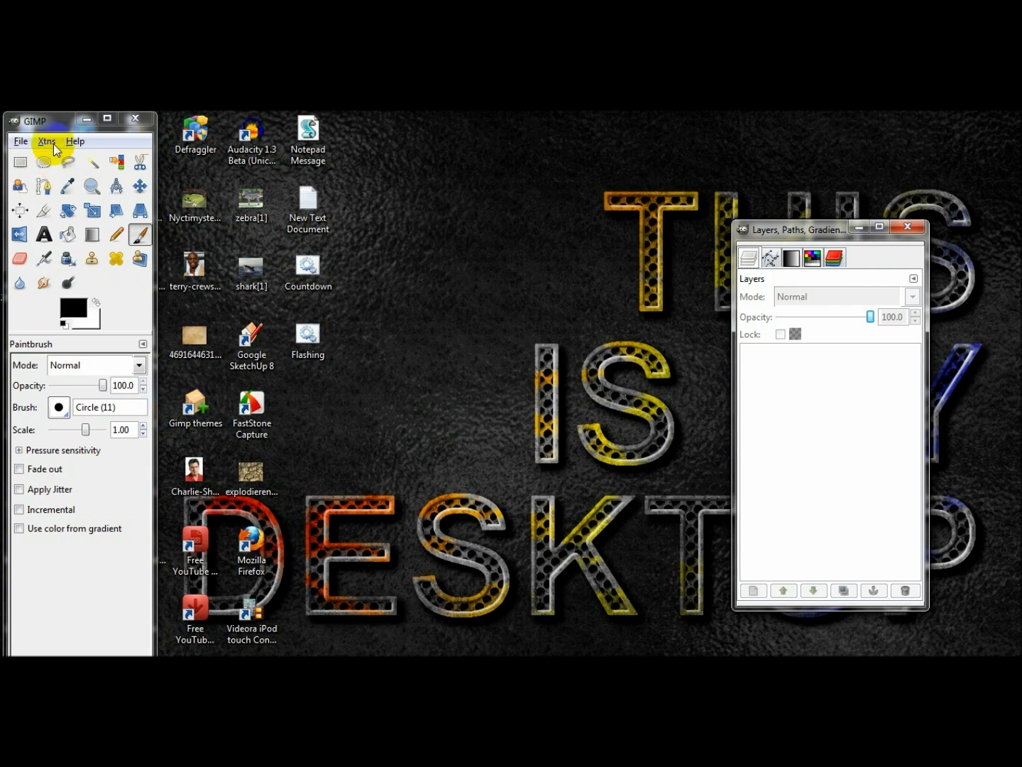
click(51, 119)
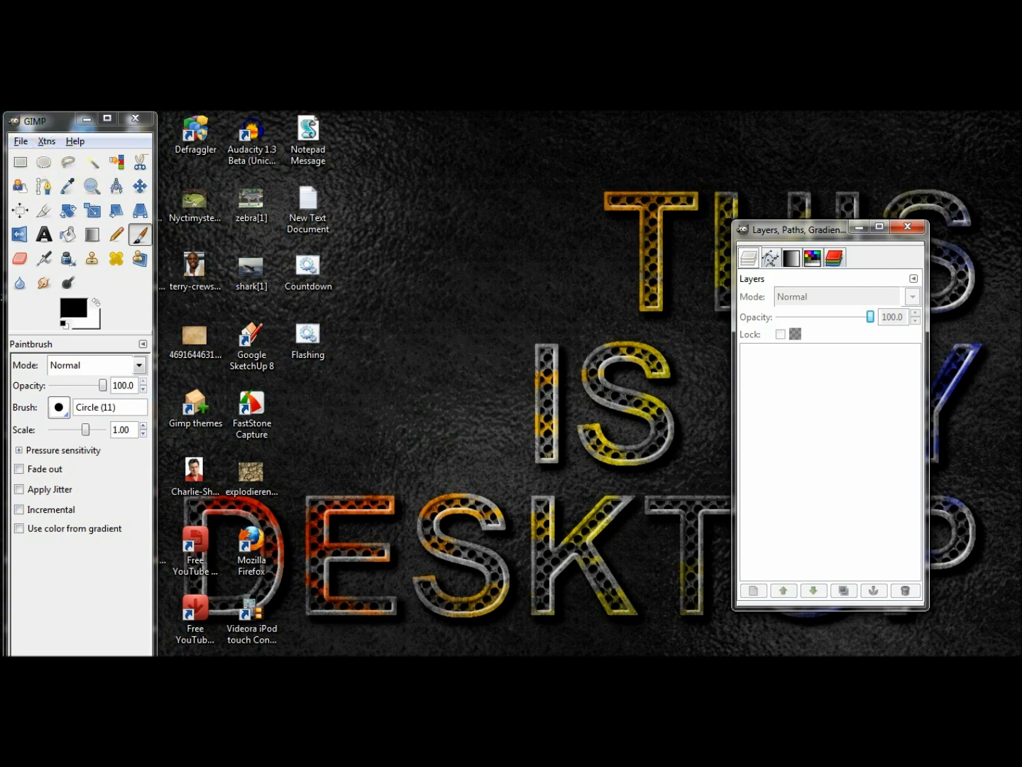
click(1019, 285)
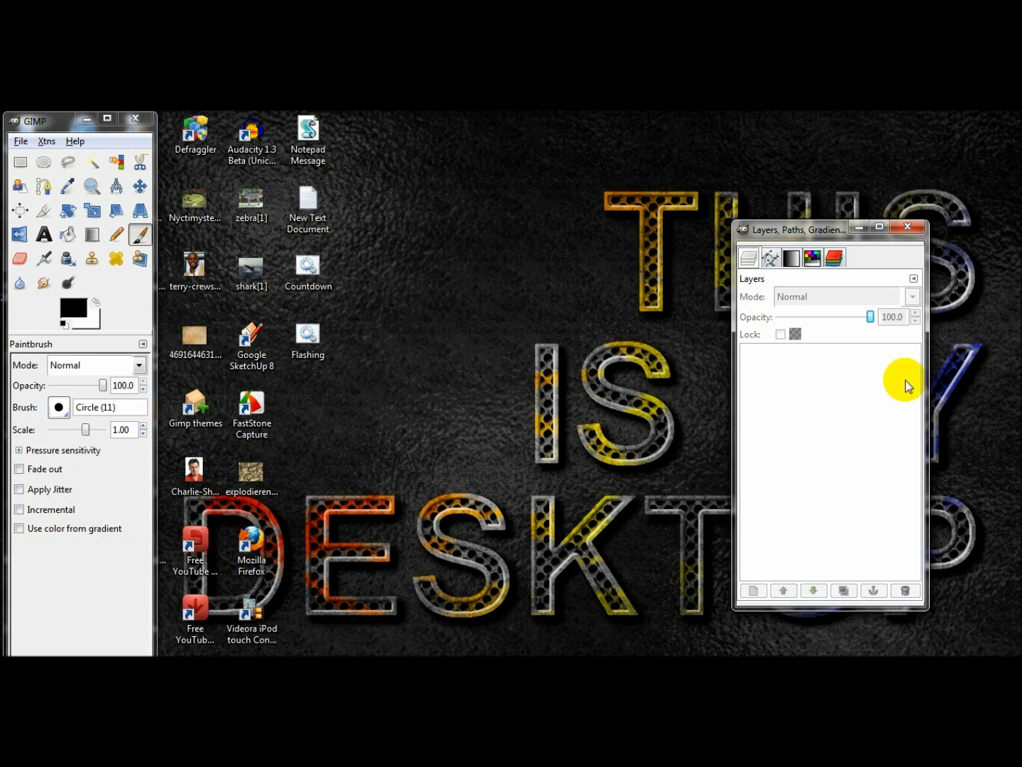
click(194, 475)
click(343, 405)
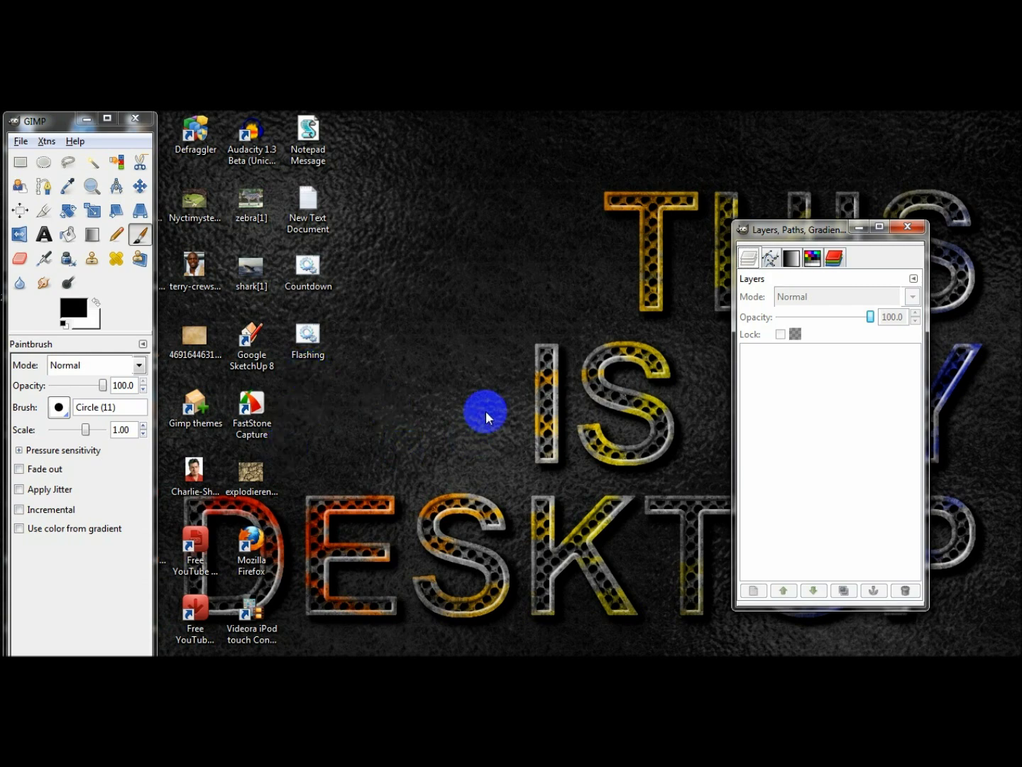
click(46, 141)
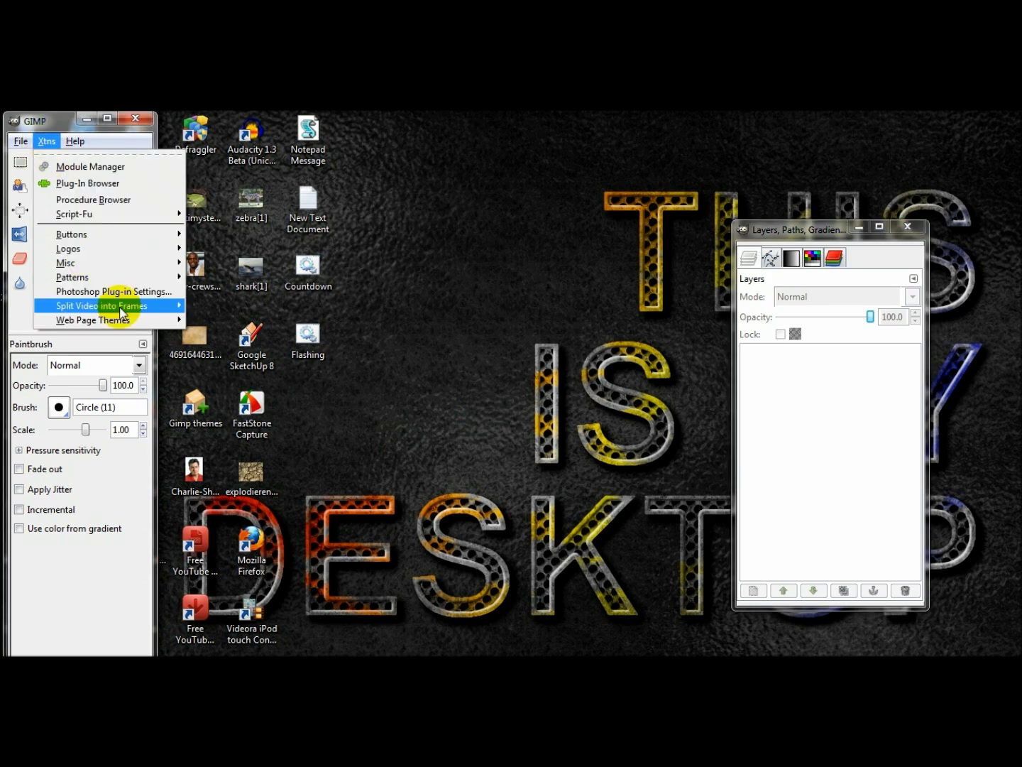
mouse_move(121, 312)
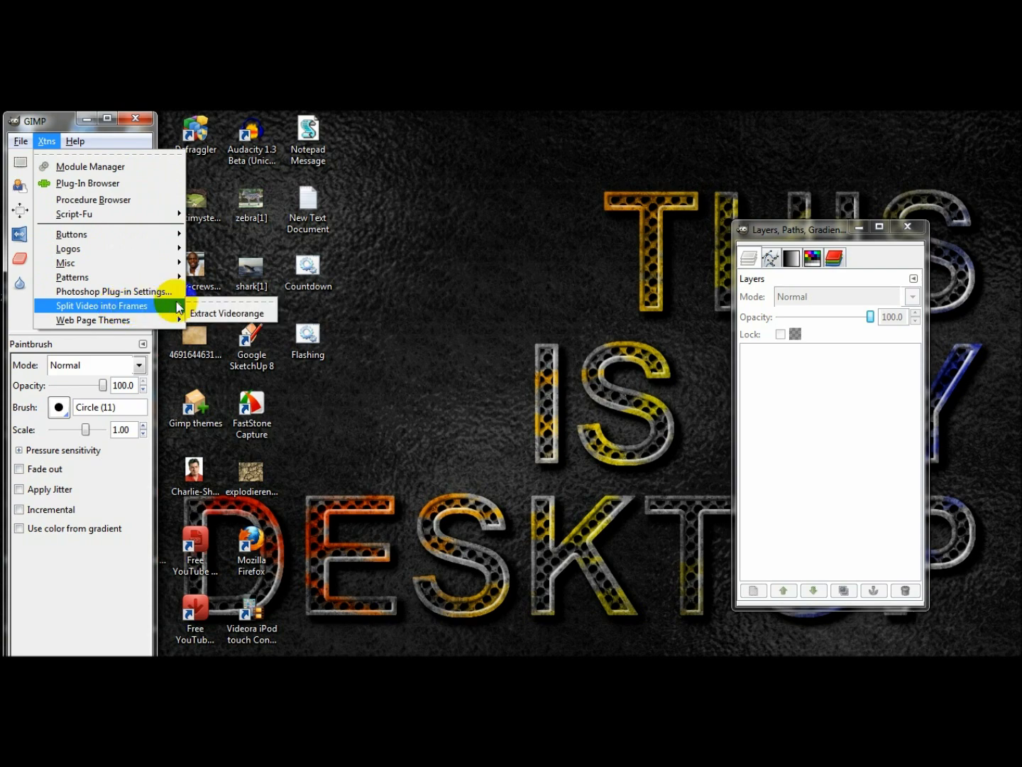
click(228, 316)
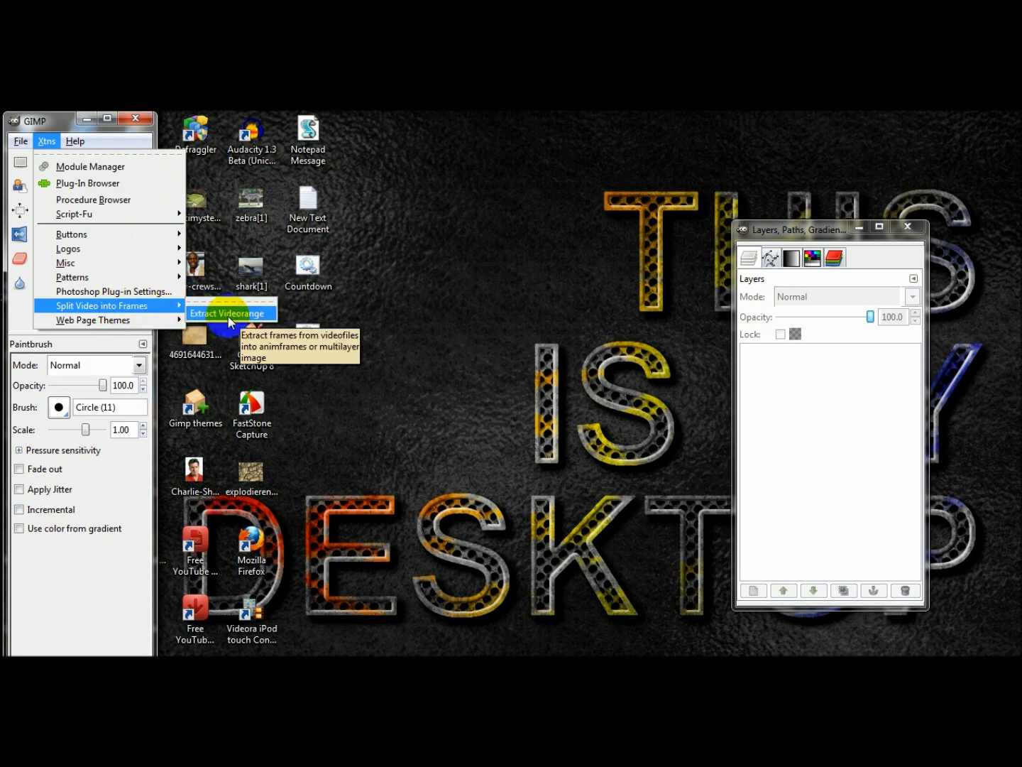
click(227, 316)
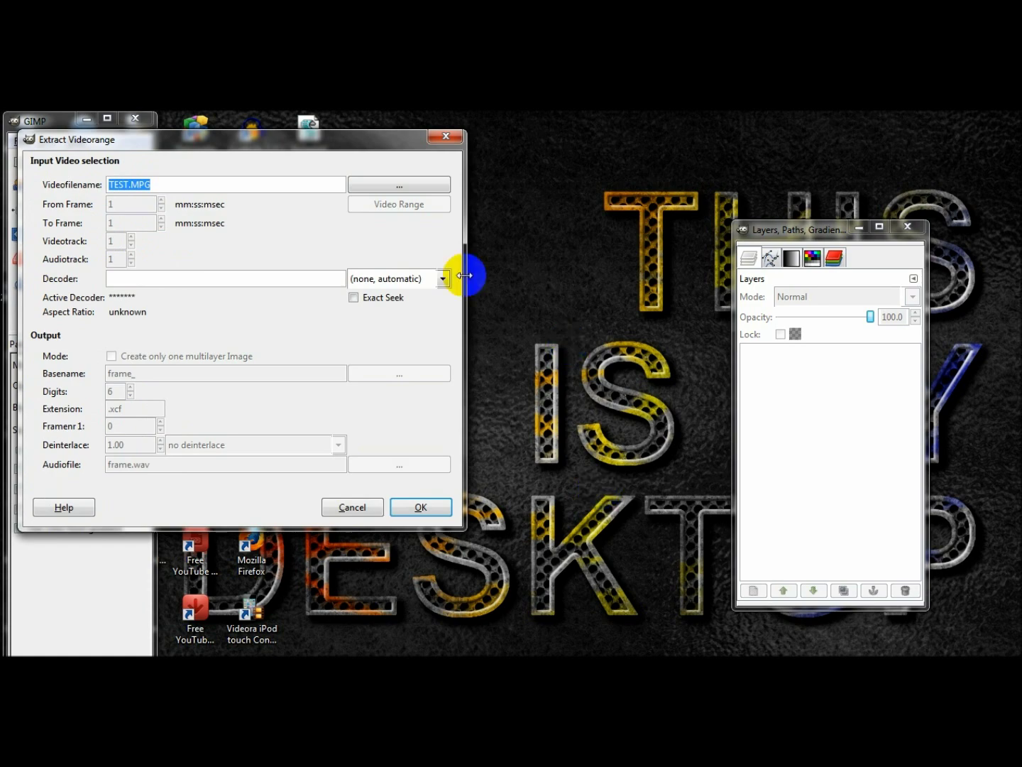
drag(235, 150, 453, 216)
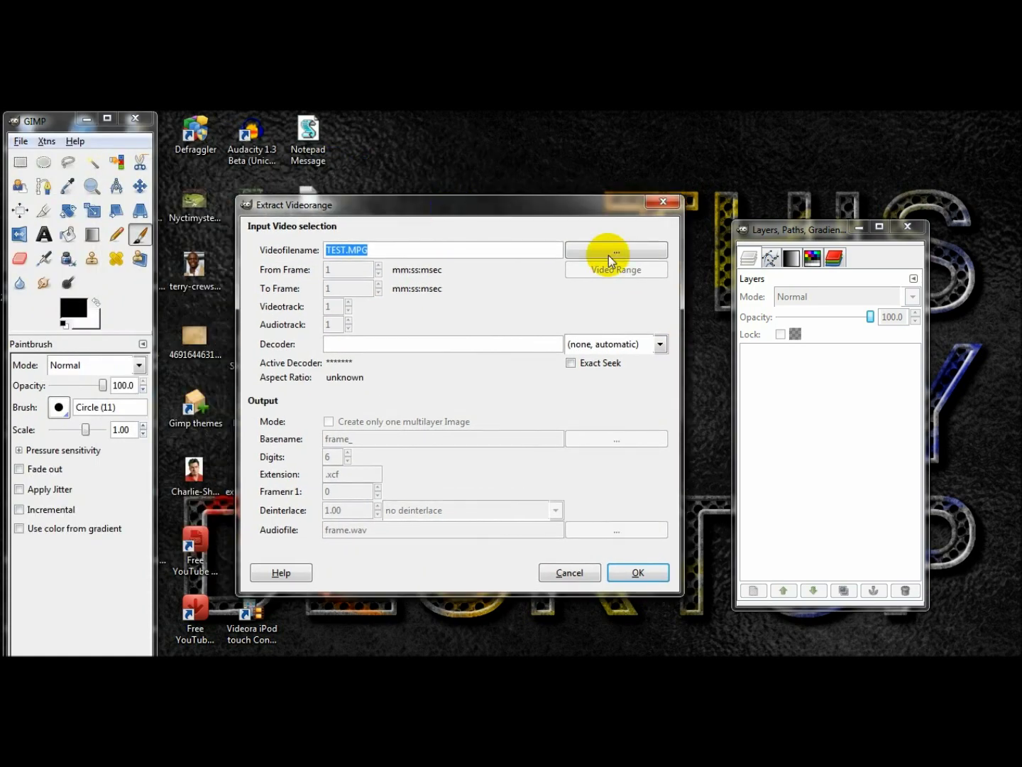
Open the input-video file chooser and place it beside the extraction settings
click(608, 249)
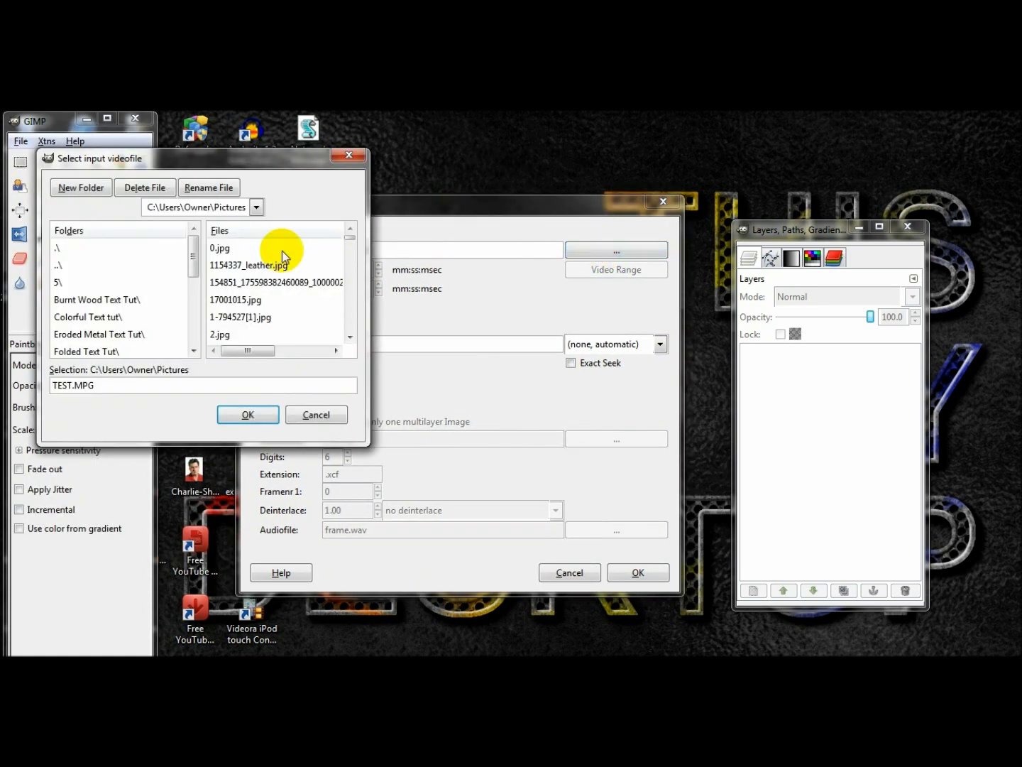
drag(284, 142, 575, 264)
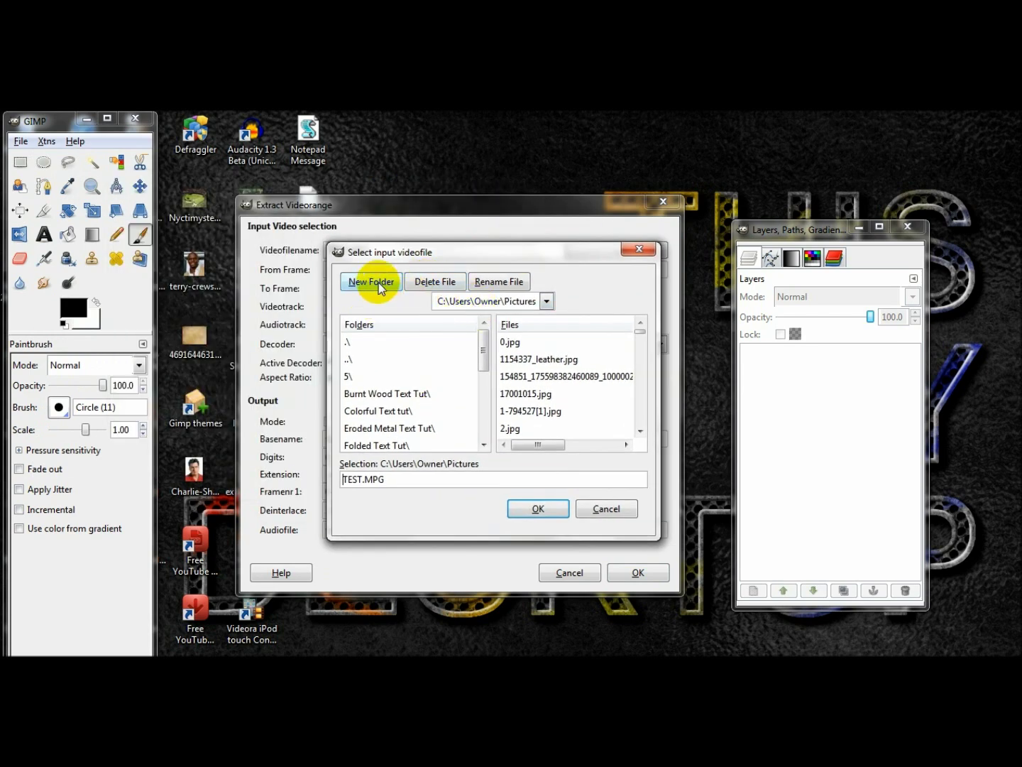
drag(483, 362, 482, 448)
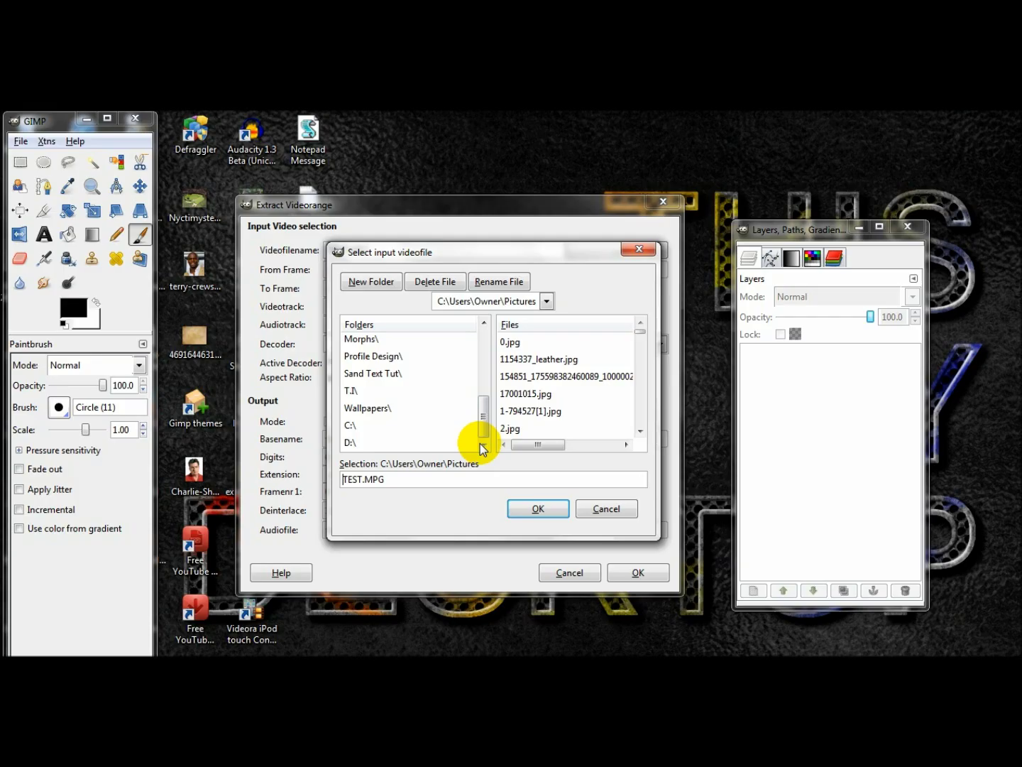
scroll(405, 396, up, 1)
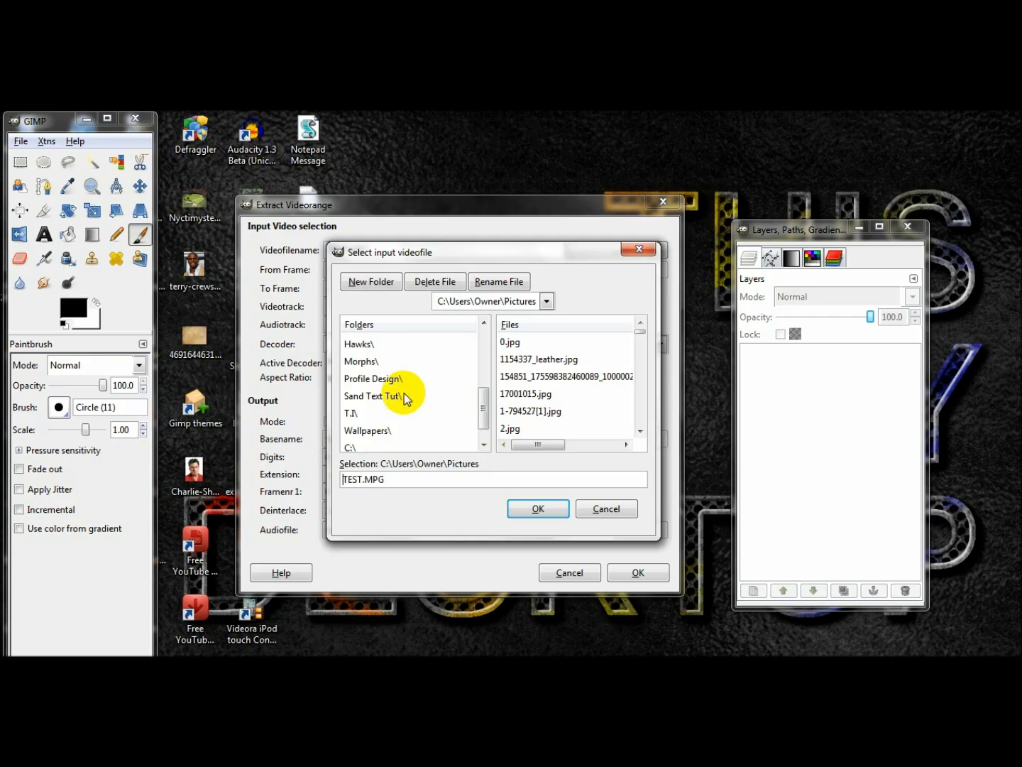
scroll(405, 397, up, 5)
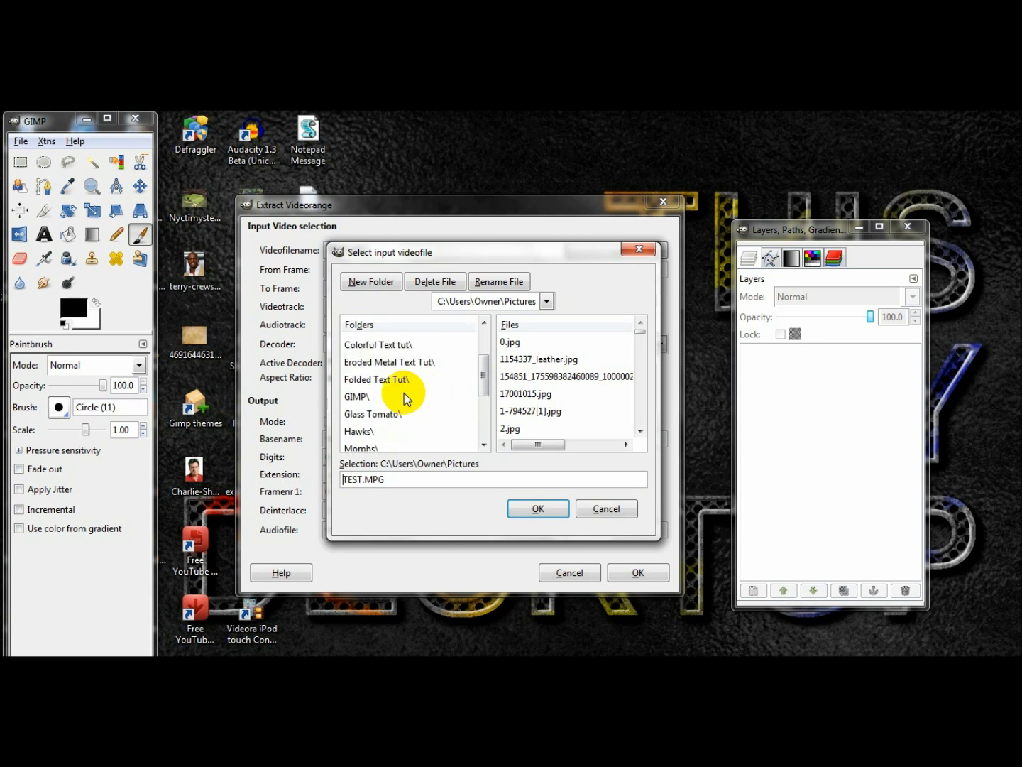
scroll(405, 393, down, 6)
scroll(404, 396, up, 6)
scroll(404, 398, up, 1)
Navigate the chooser to Documents\Any Video Converter\AVI
click(482, 303)
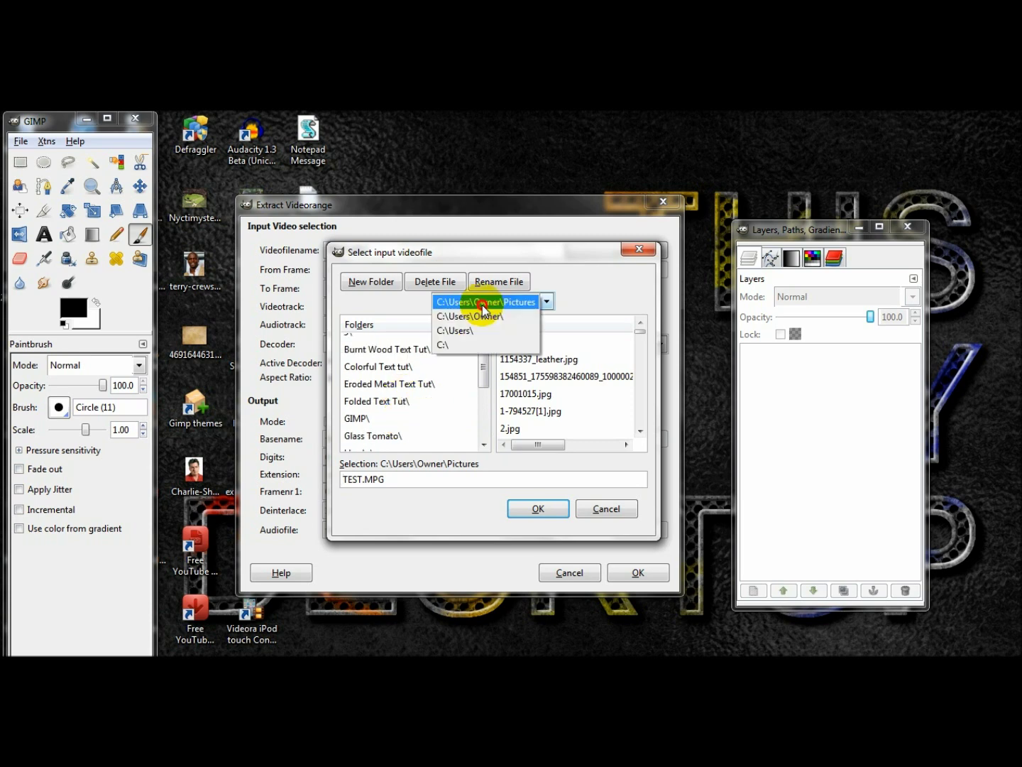
click(482, 317)
click(370, 419)
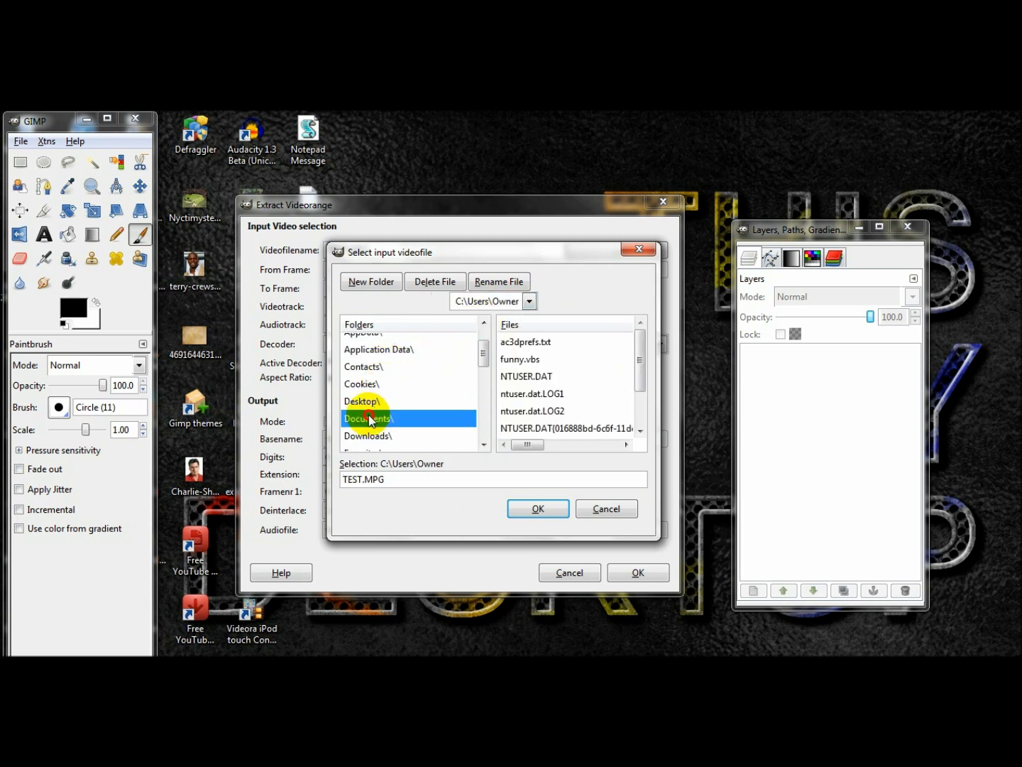
click(369, 420)
double_click(386, 347)
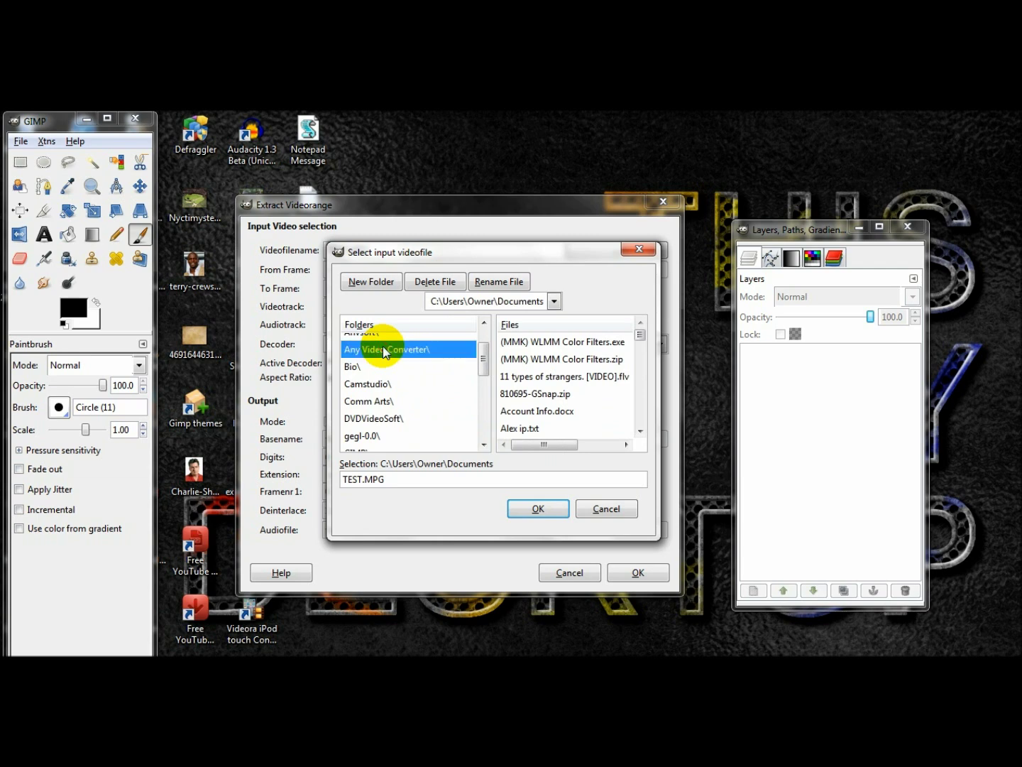
click(367, 356)
double_click(368, 356)
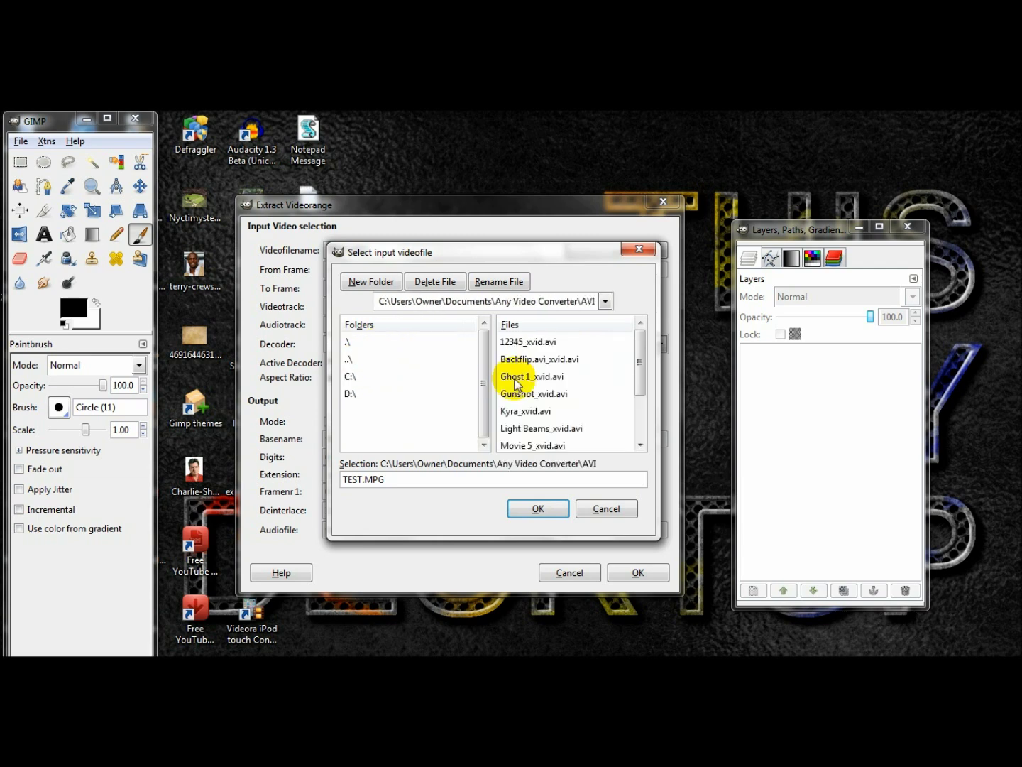
scroll(545, 407, down, 1)
scroll(545, 407, down, 3)
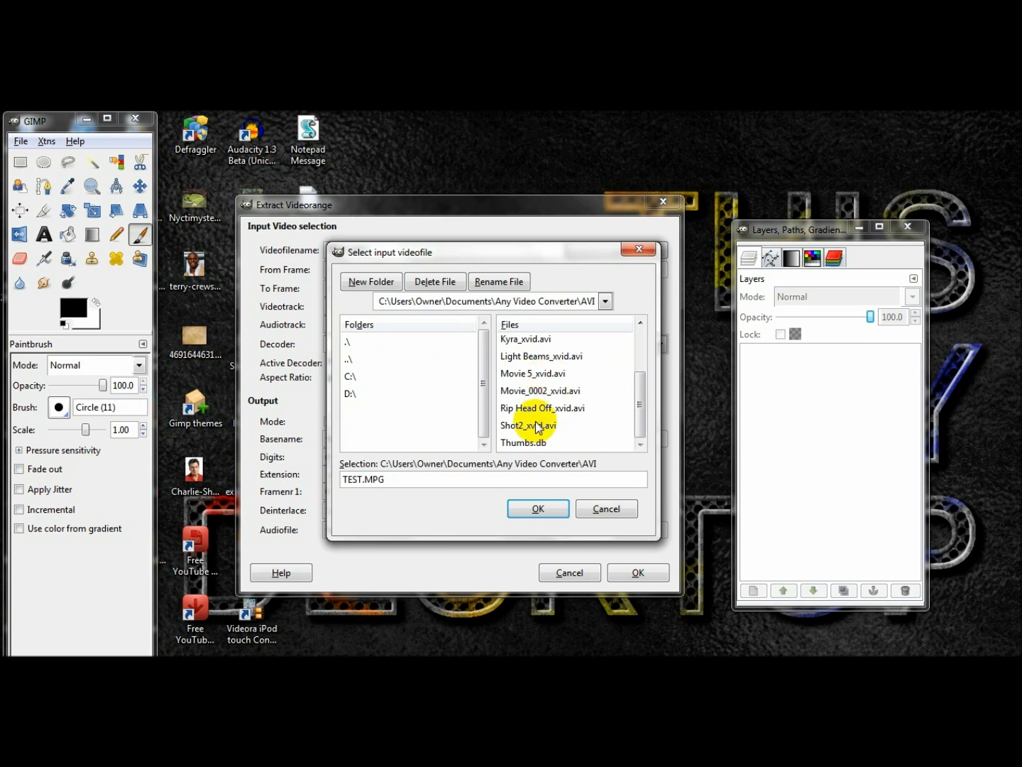
Choose Backflip.avi_xvid.avi as the video to extract and confirm
click(536, 426)
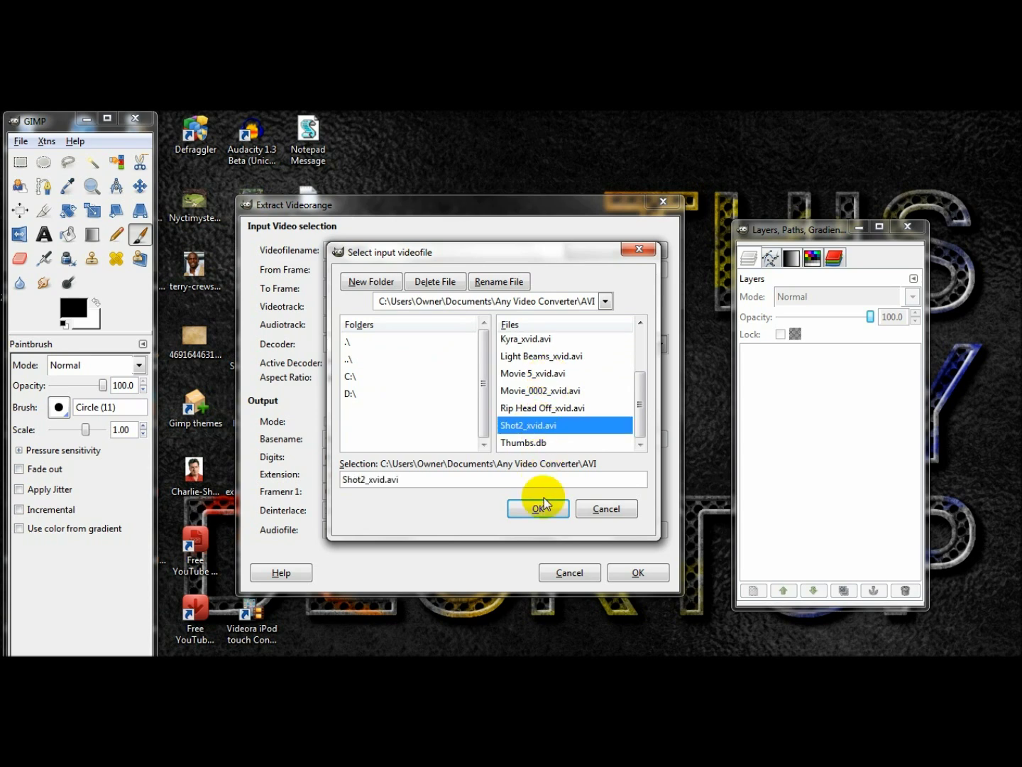
click(552, 408)
click(551, 390)
click(551, 373)
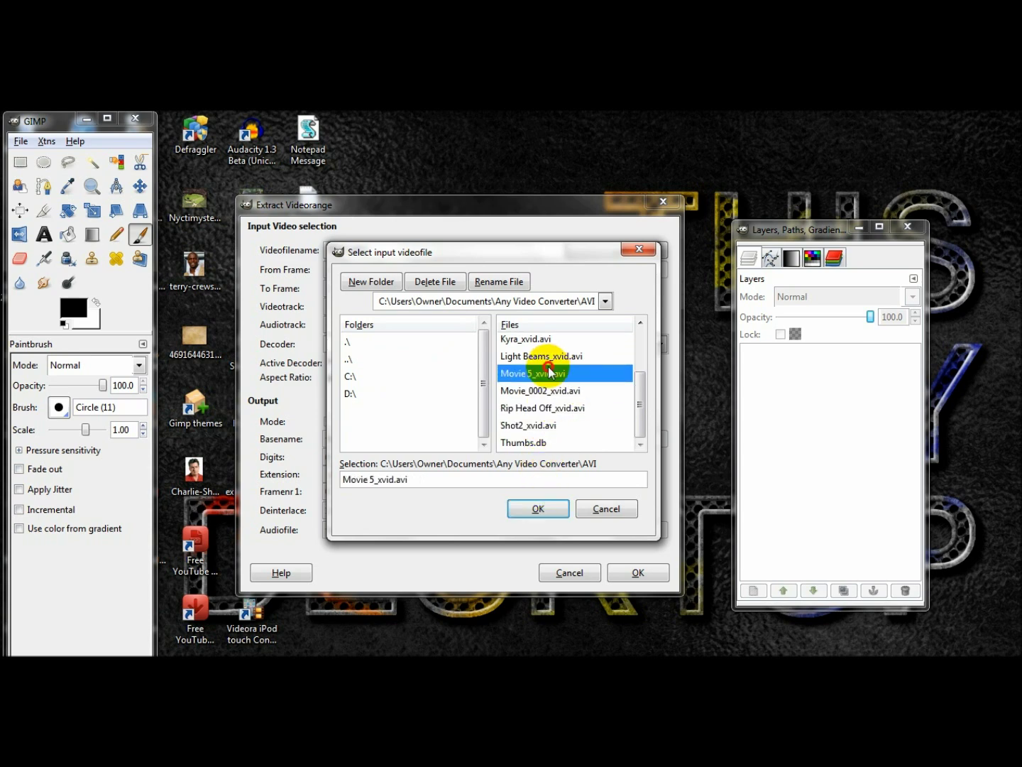
scroll(548, 376, up, 1)
scroll(547, 390, up, 2)
click(544, 359)
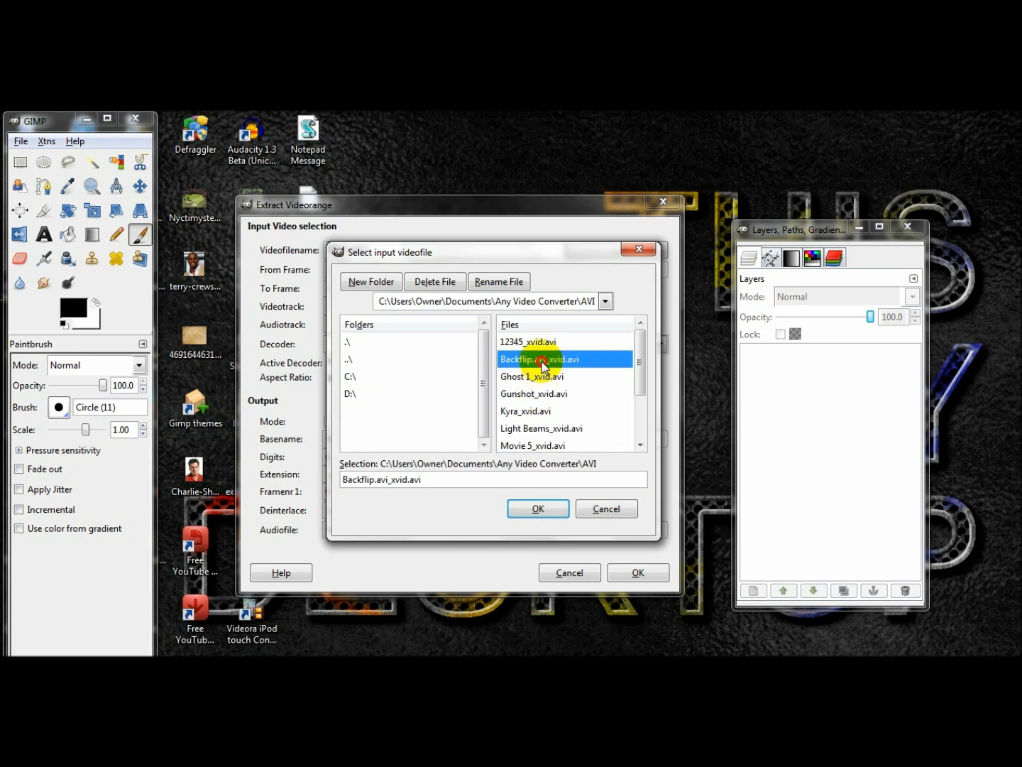
click(526, 508)
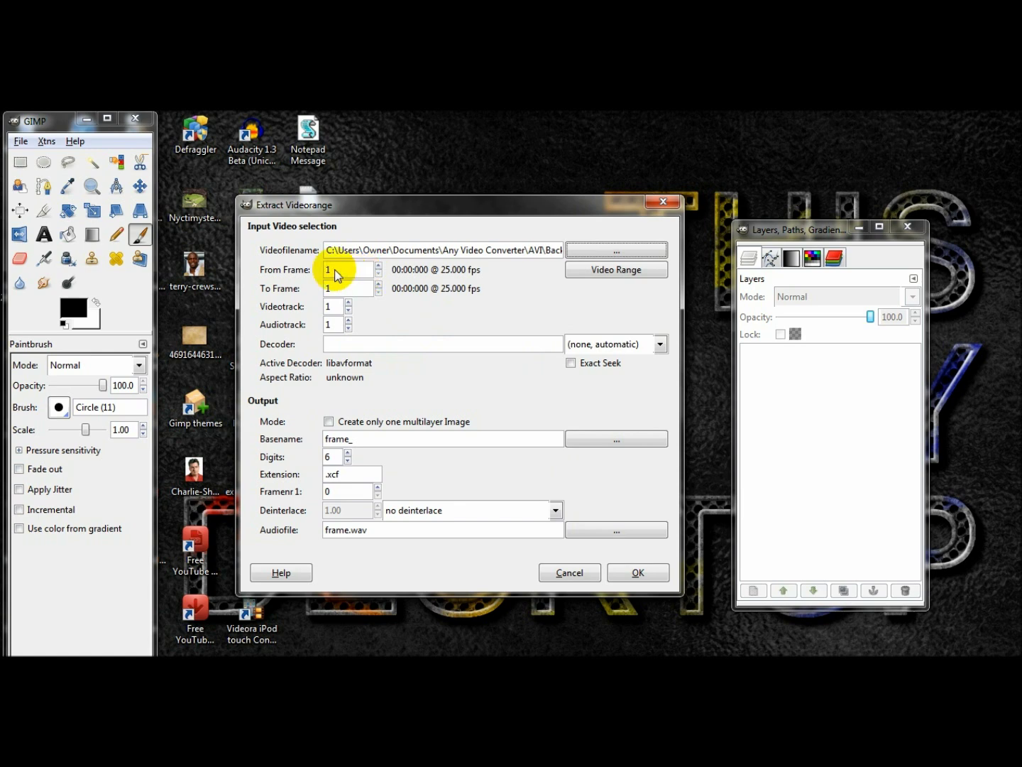
double_click(358, 288)
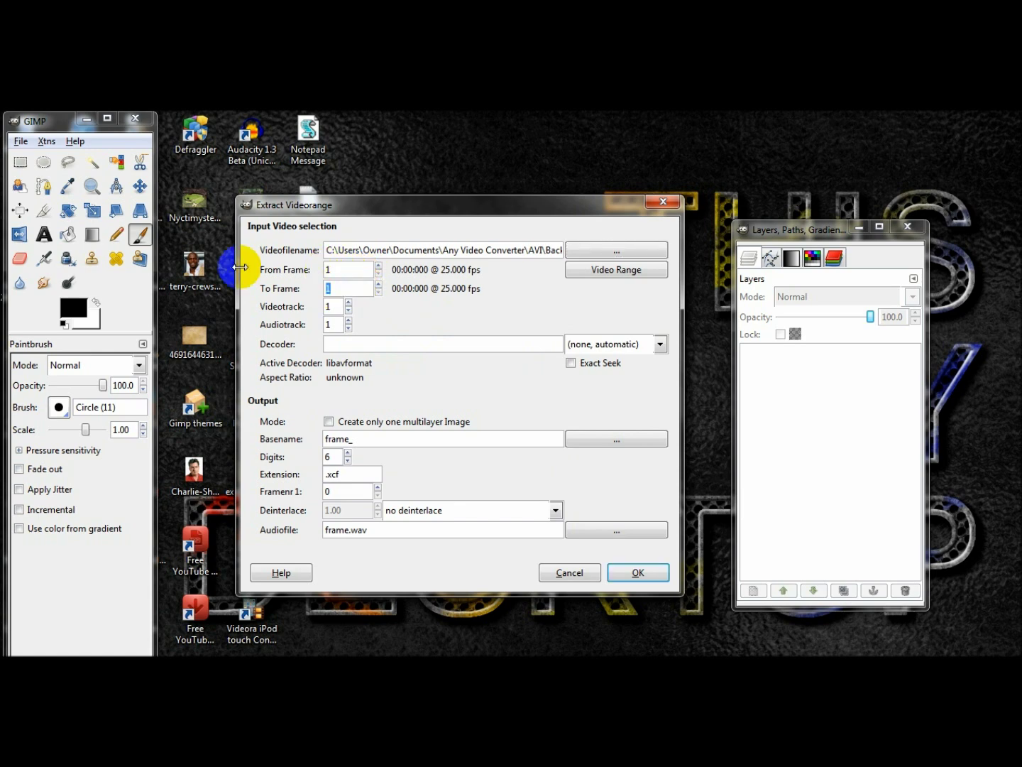
text(99999999999)
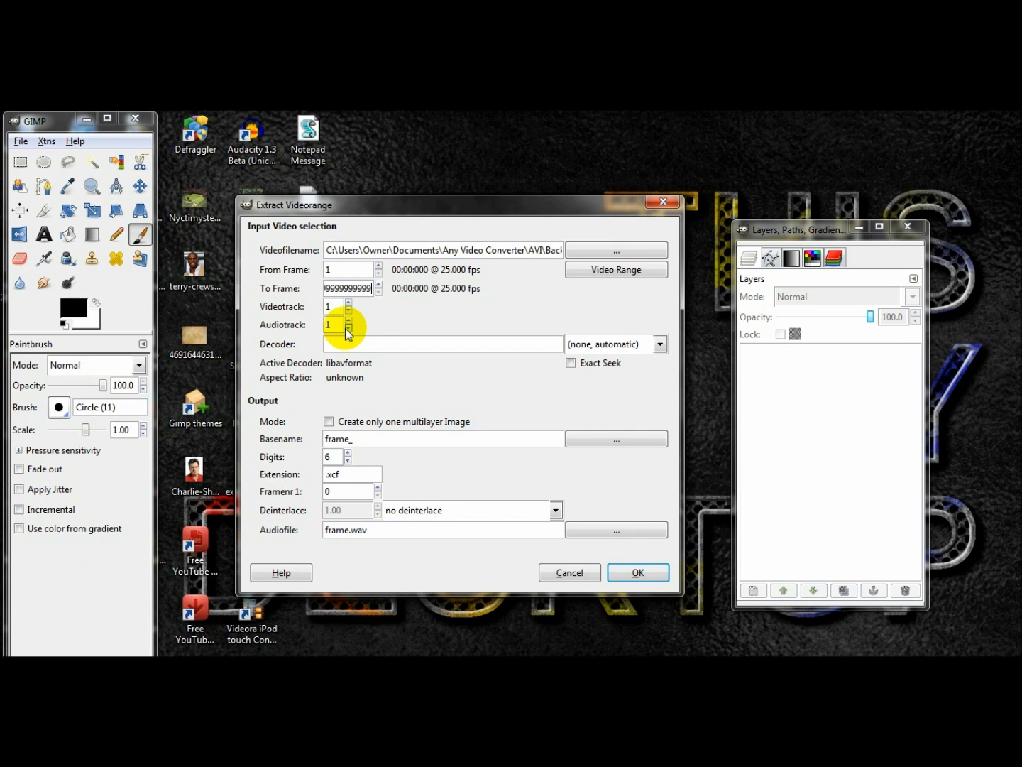
drag(400, 213, 517, 217)
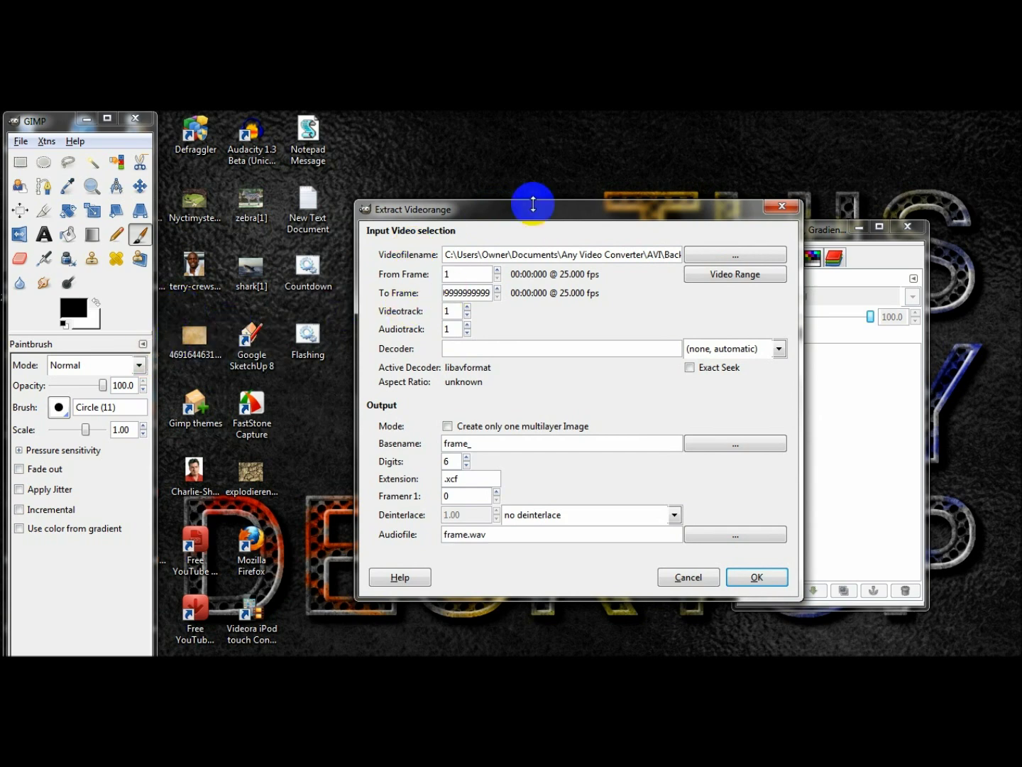
drag(533, 204, 353, 202)
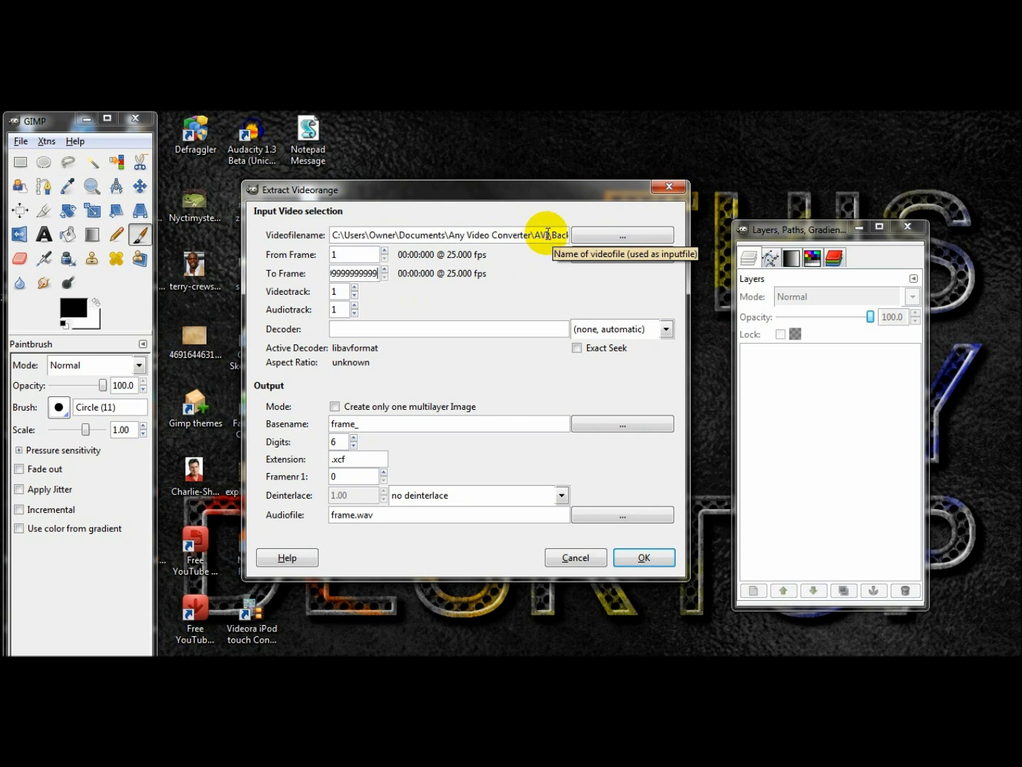
Use audio track 0, libavformat decoder and one multilayer image, then run the extraction
click(355, 314)
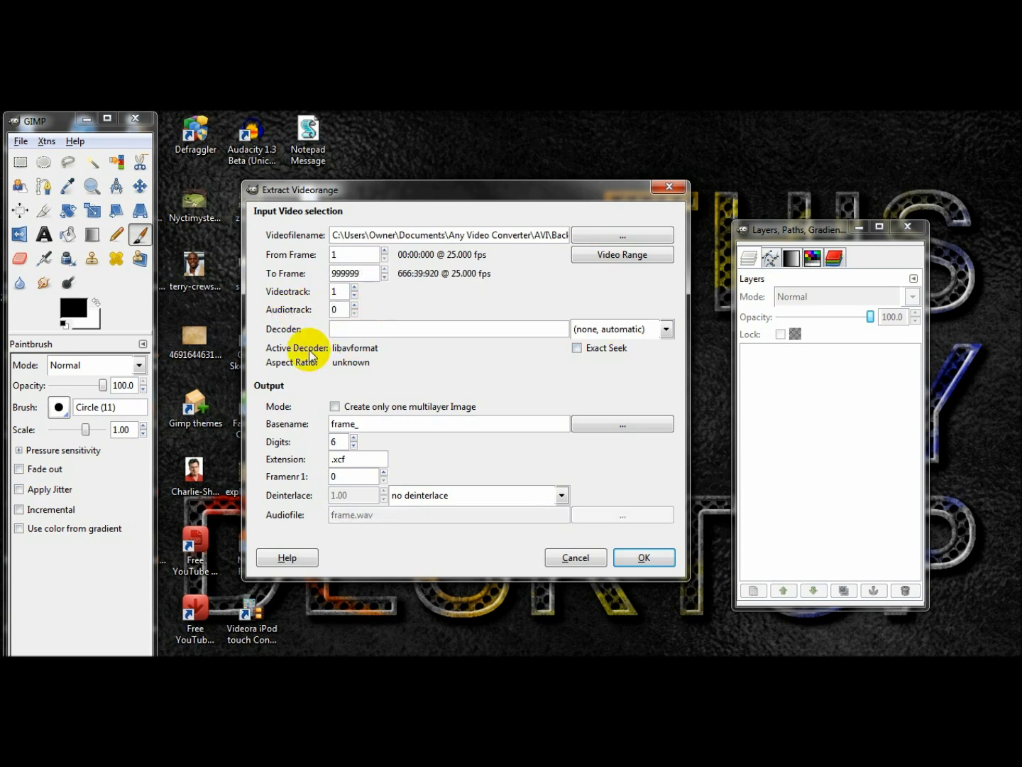
click(644, 328)
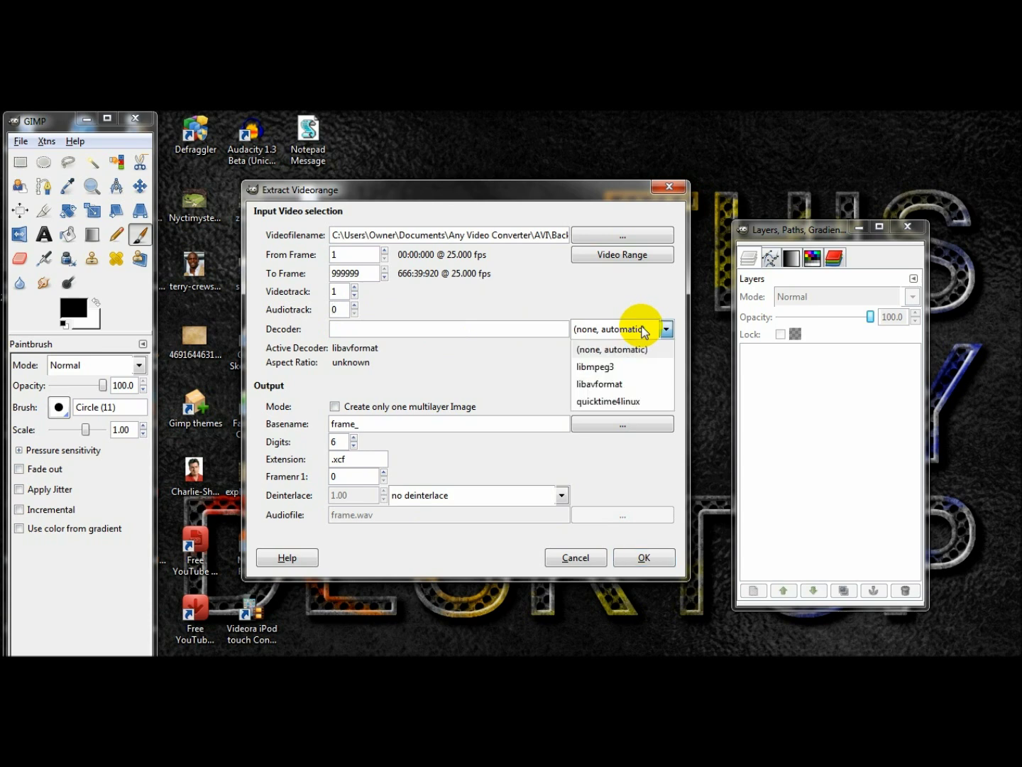
click(601, 387)
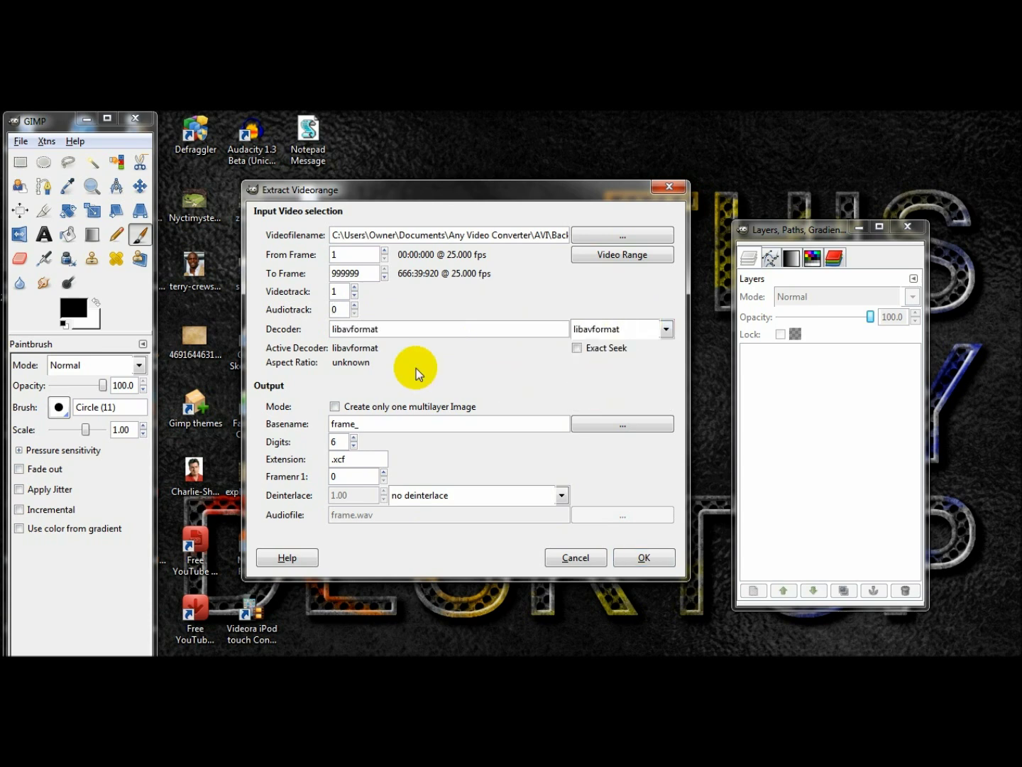
click(336, 408)
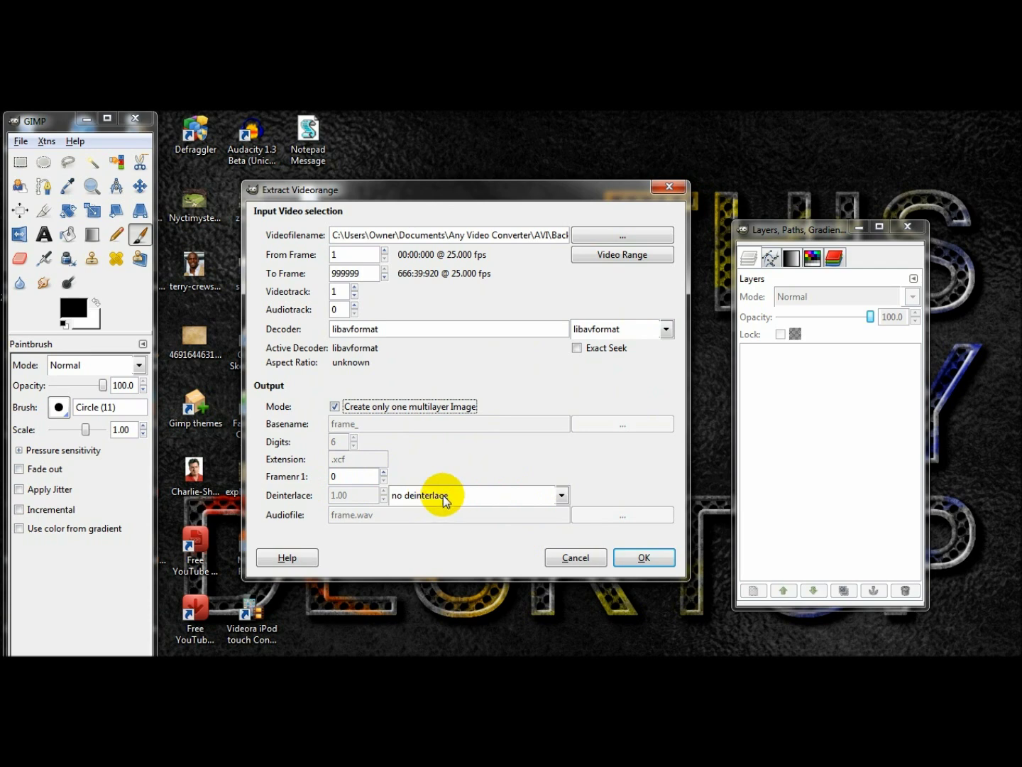
click(619, 555)
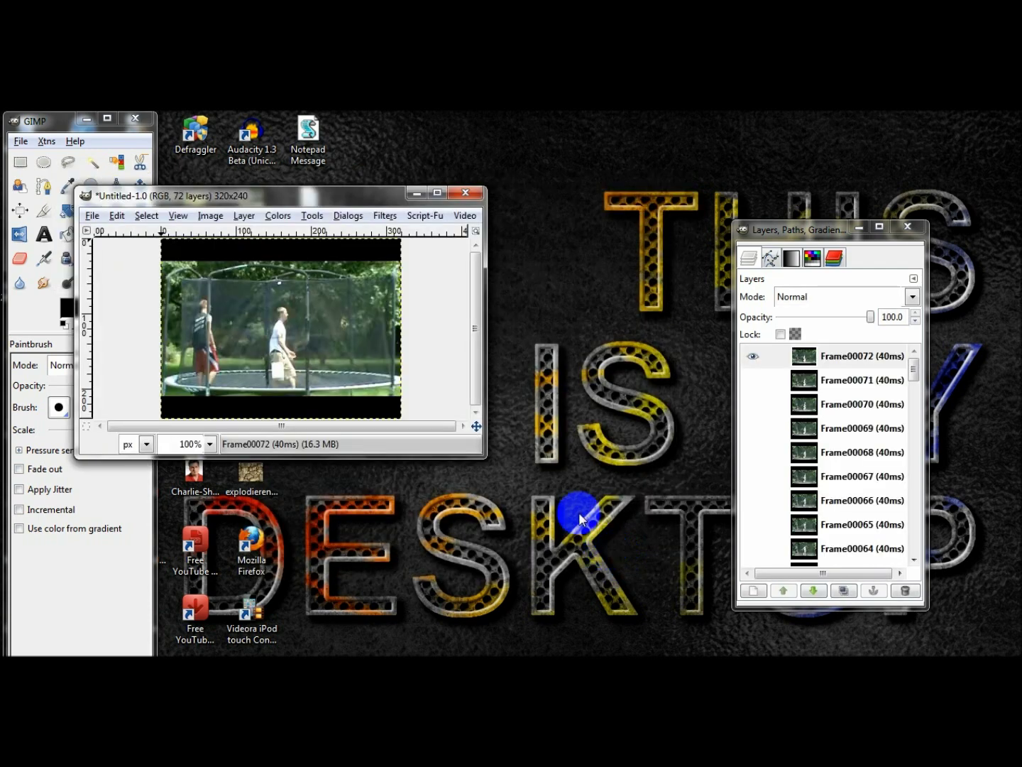
Make layers Frame00001 through Frame00007 visible to inspect the earliest frames
drag(372, 193, 548, 256)
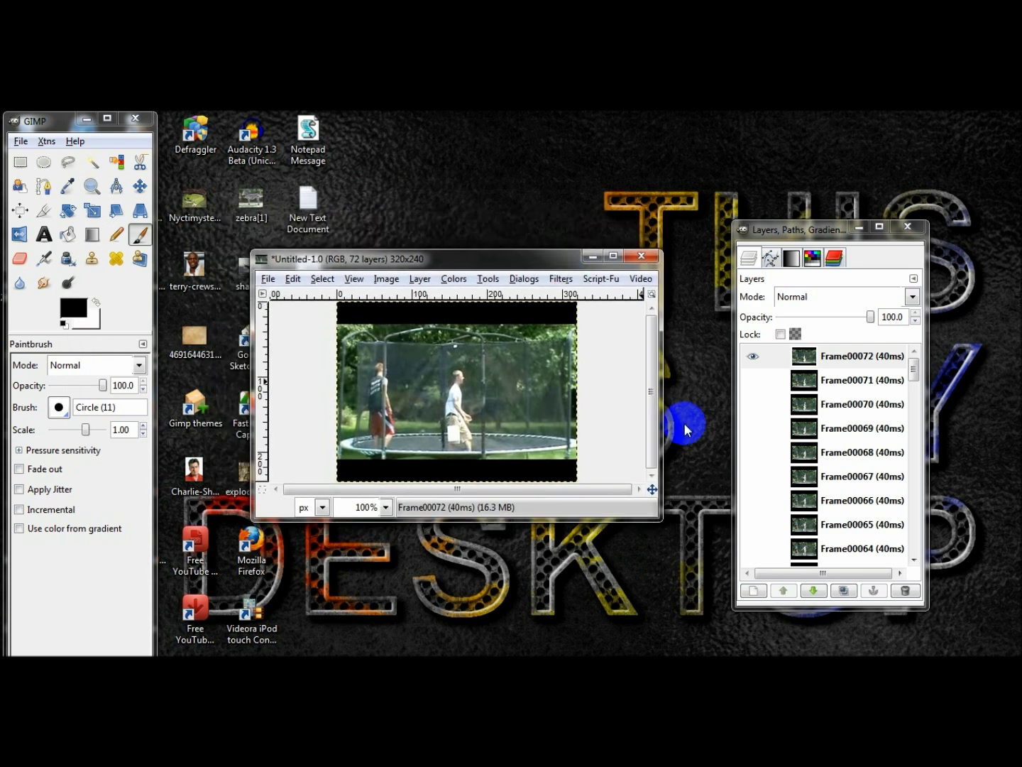
scroll(820, 450, down, 3)
scroll(820, 450, up, 3)
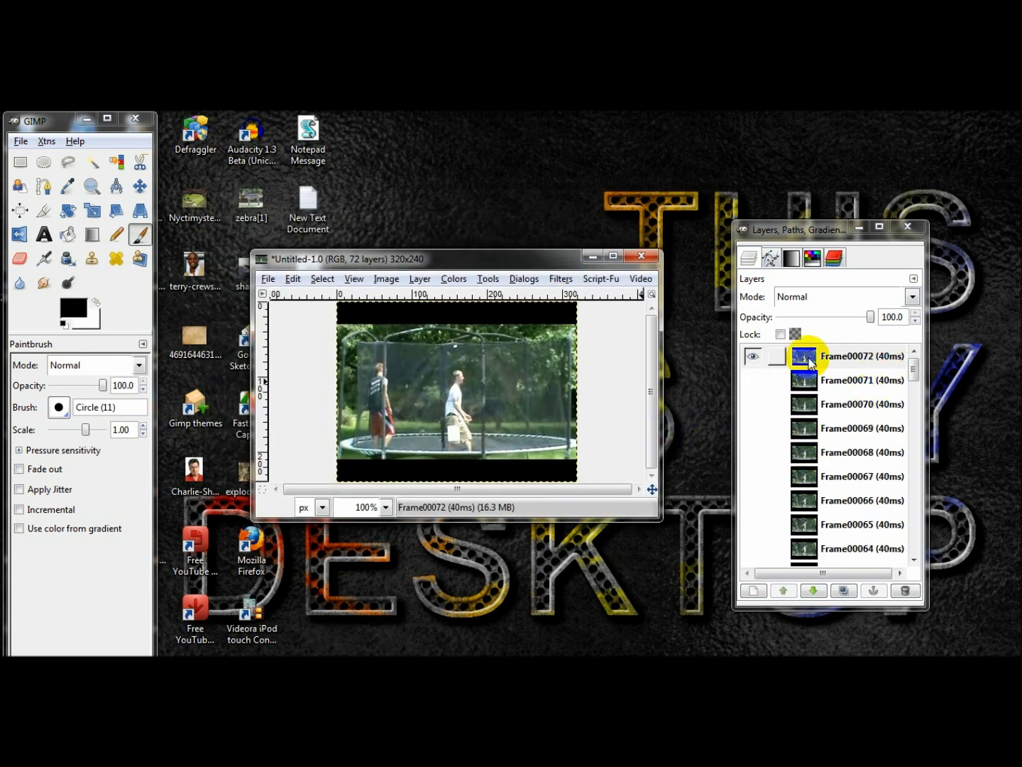
scroll(753, 426, down, 7)
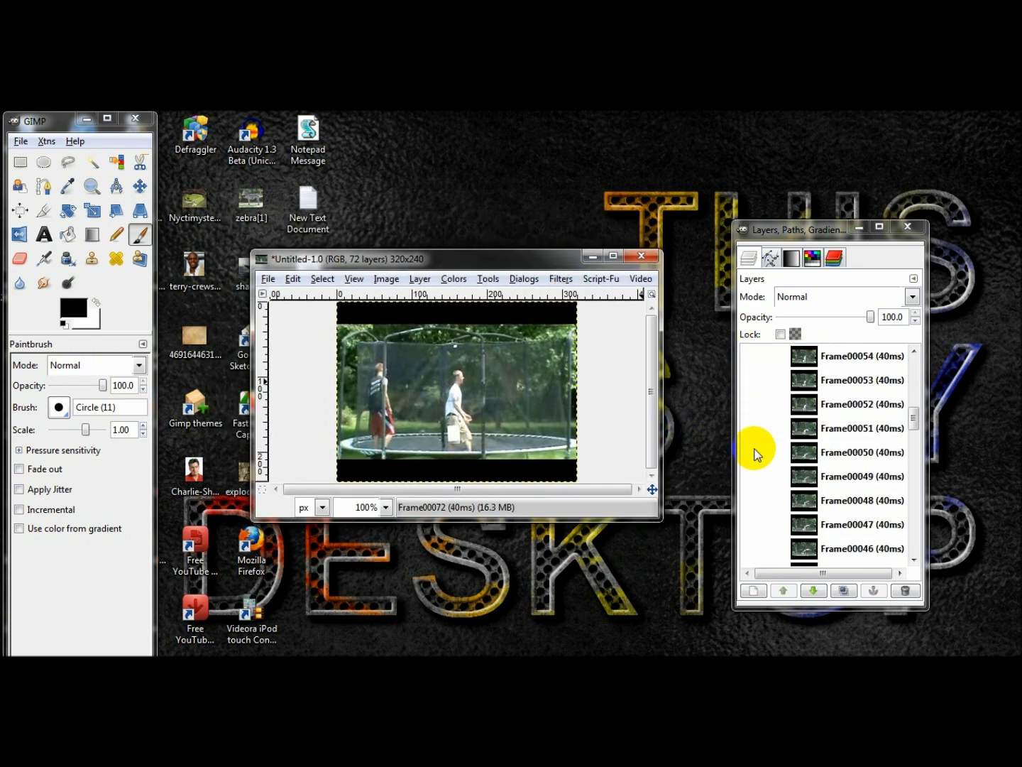
scroll(754, 453, down, 7)
scroll(754, 454, down, 9)
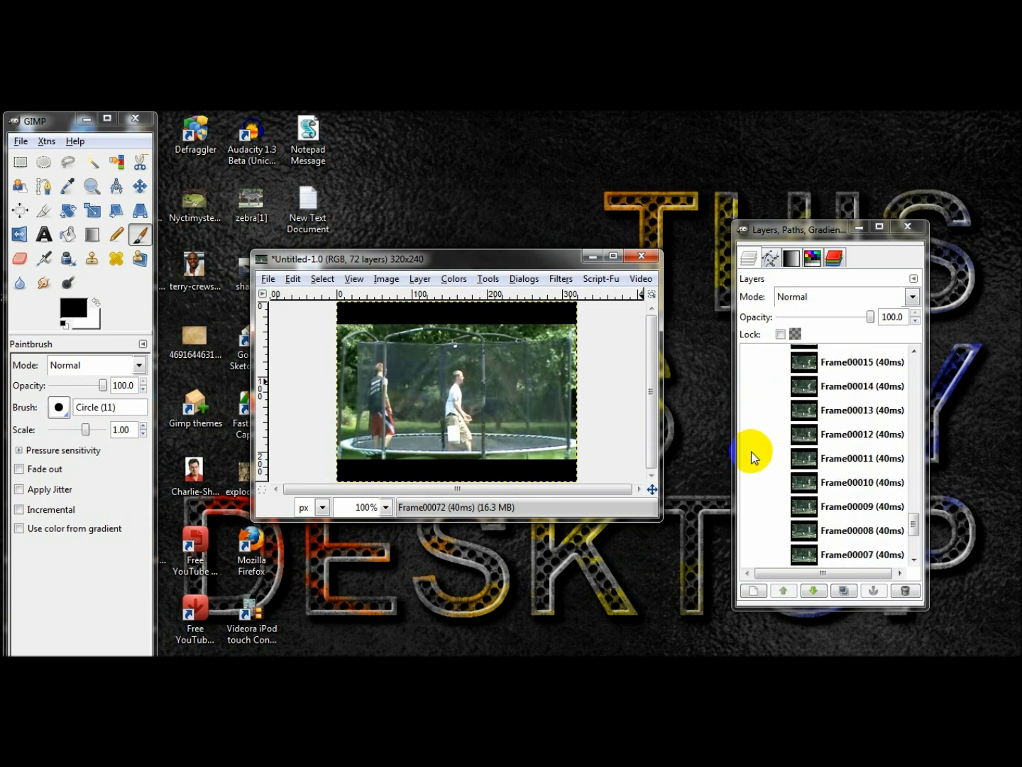
scroll(751, 452, up, 15)
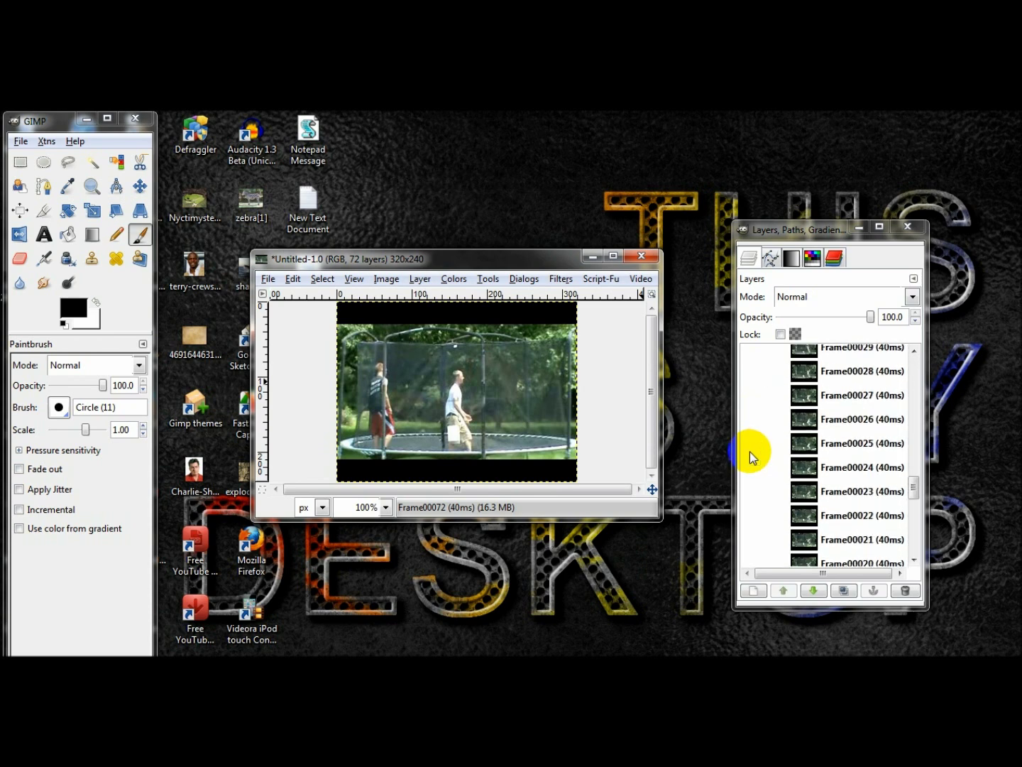
scroll(750, 451, up, 10)
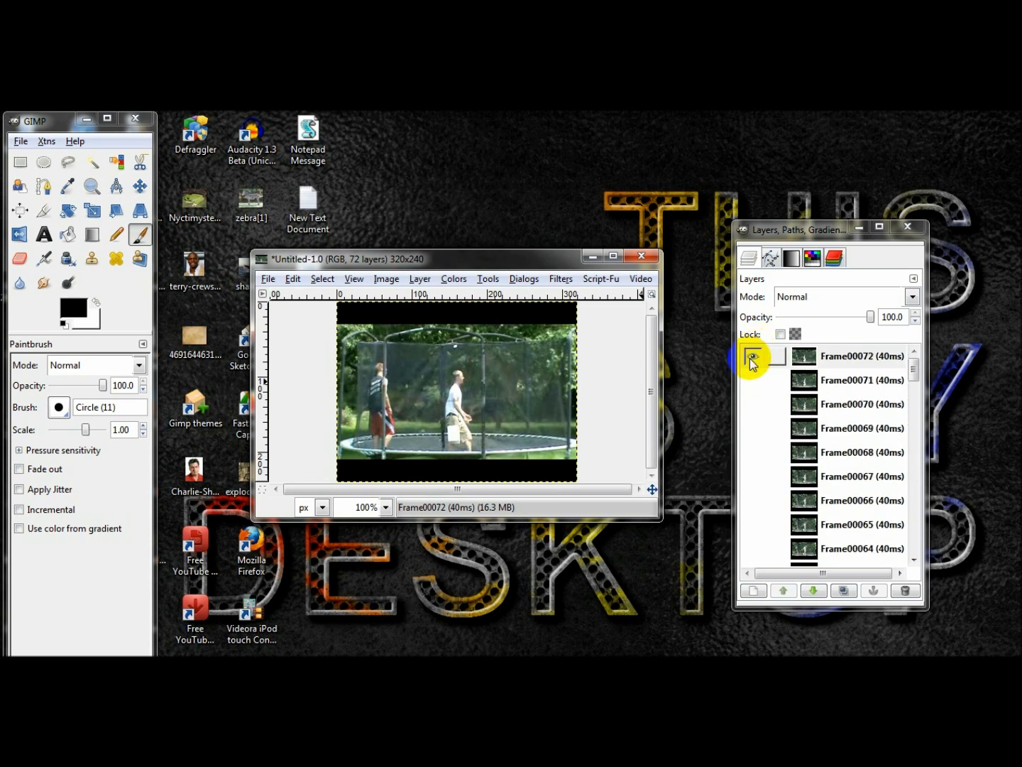
scroll(776, 422, down, 9)
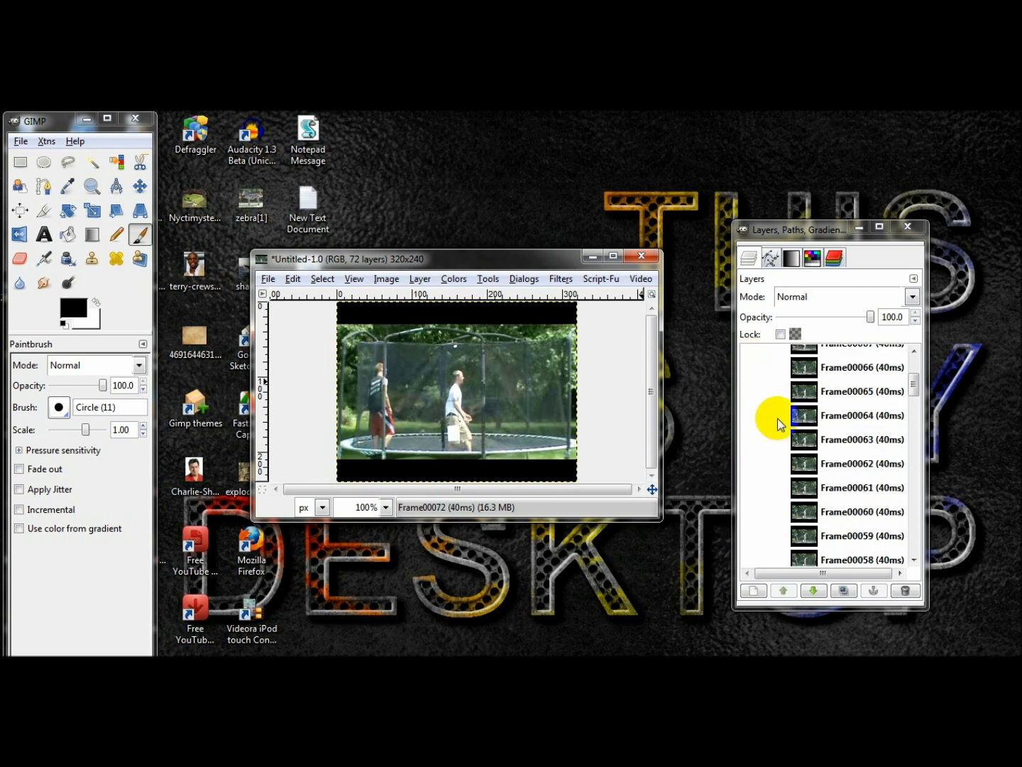
scroll(779, 425, down, 12)
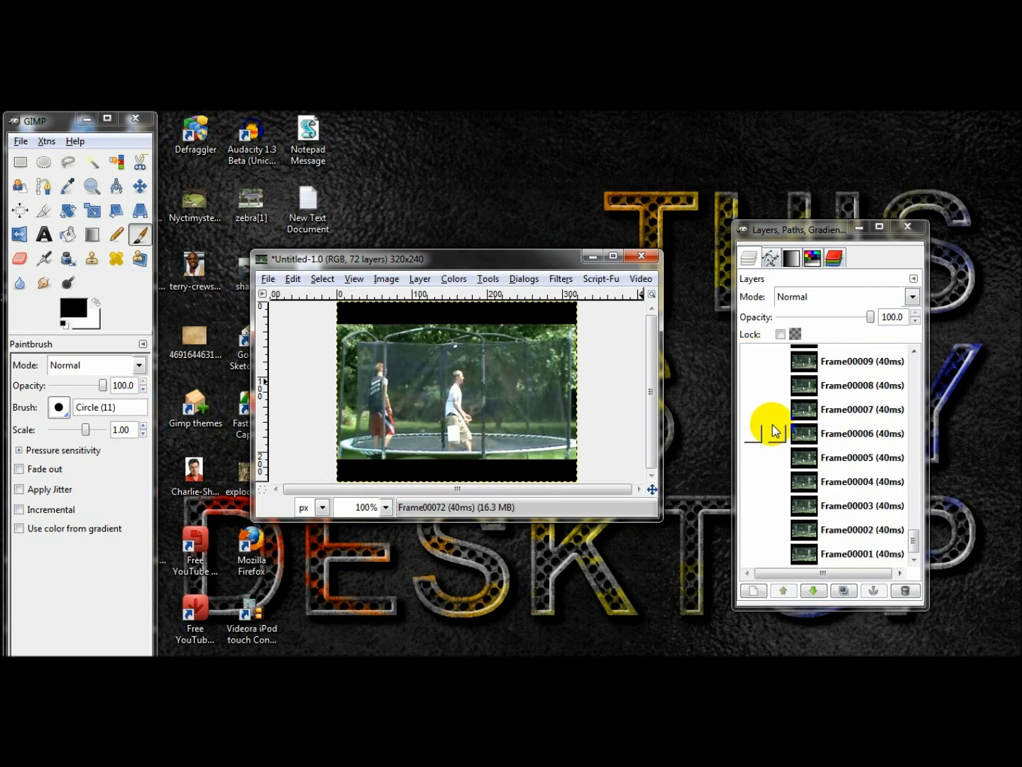
click(754, 553)
click(756, 529)
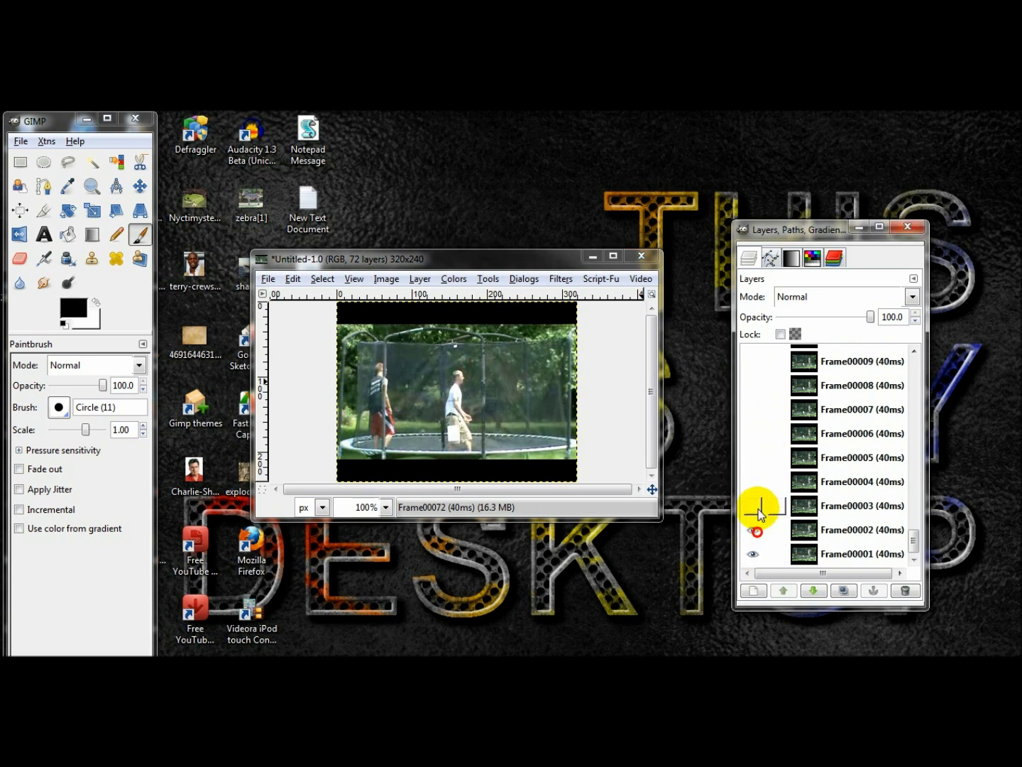
click(756, 506)
click(754, 482)
click(754, 457)
click(754, 433)
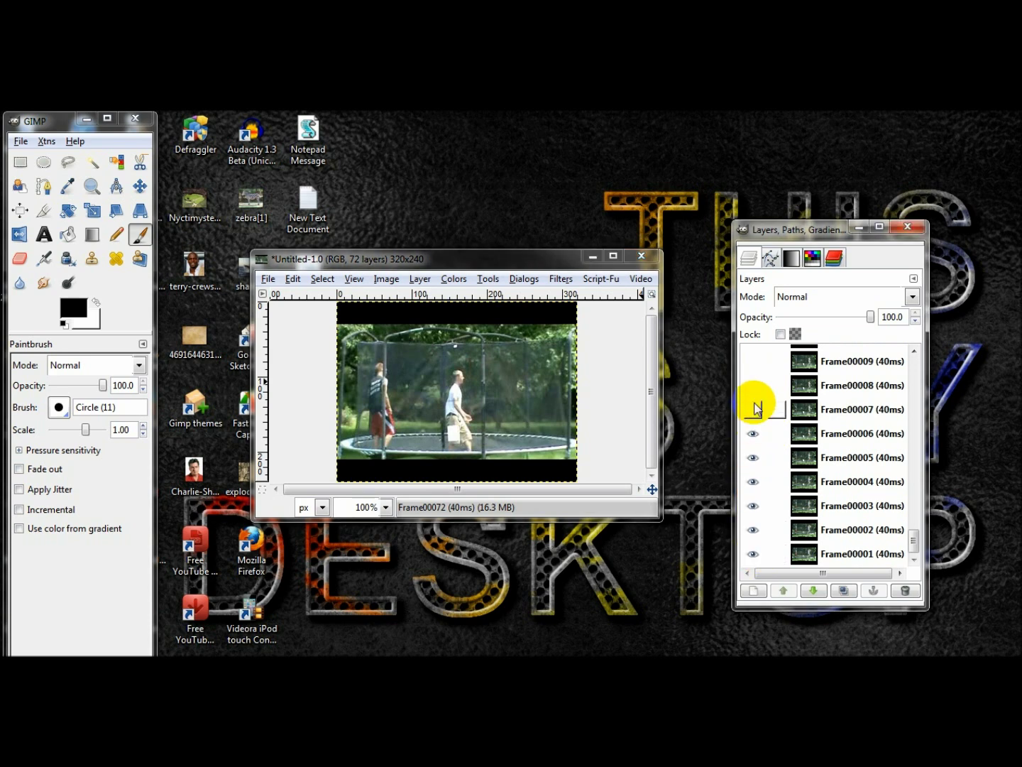
click(752, 411)
Hide layers Frame00007 back down to Frame00001 again
scroll(753, 406, up, 1)
scroll(751, 426, up, 3)
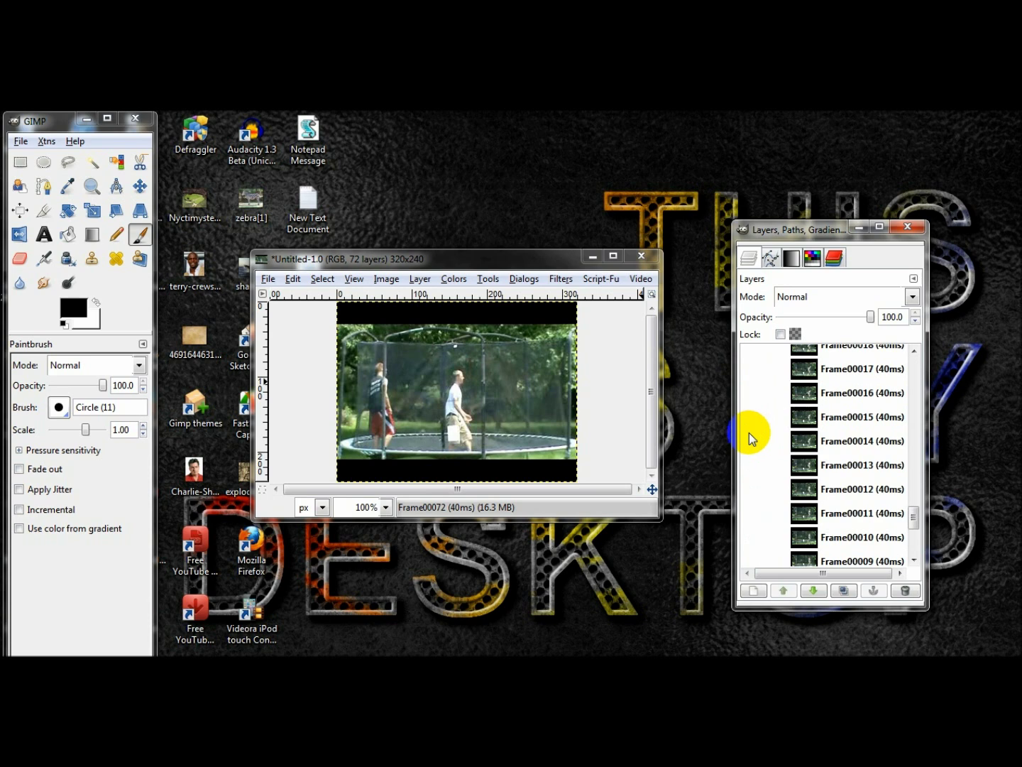
scroll(751, 434, down, 4)
click(754, 411)
click(753, 433)
click(753, 456)
click(753, 482)
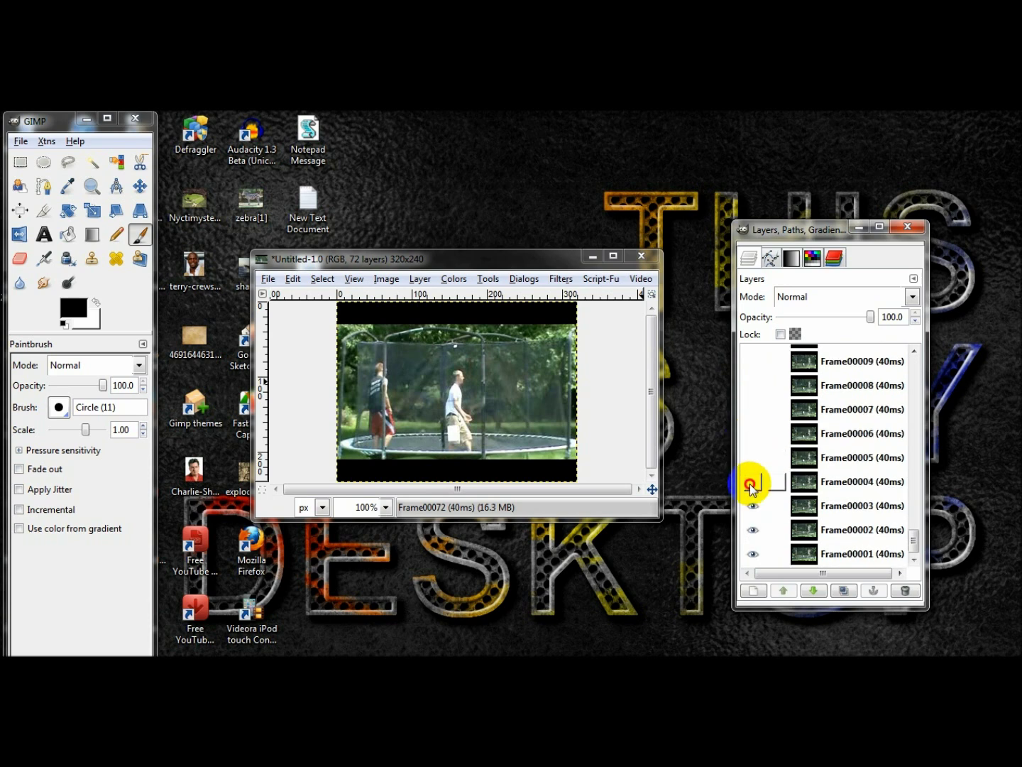
click(754, 506)
click(753, 530)
click(753, 553)
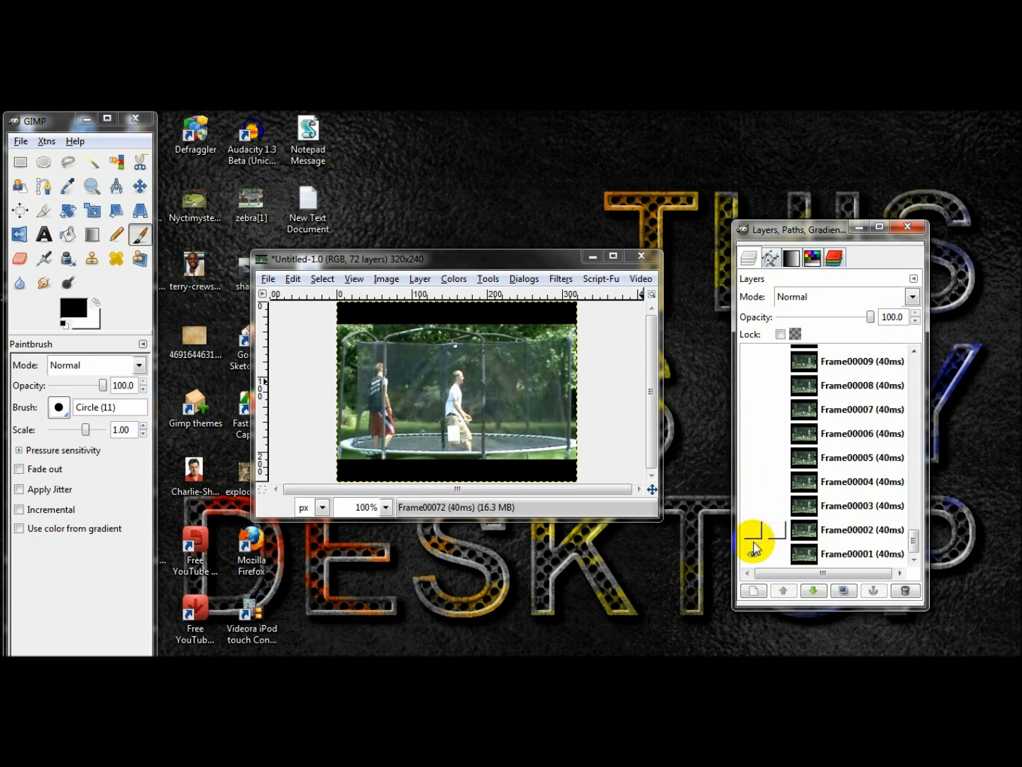
click(560, 278)
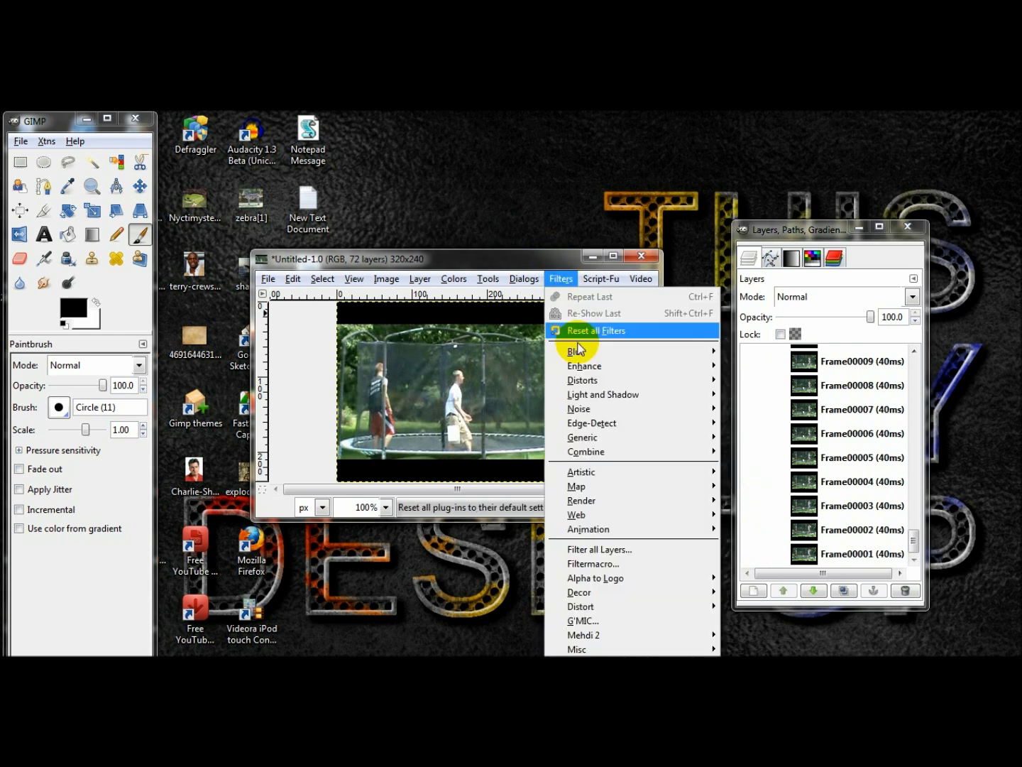
Play the 72-frame backflip clip in Filters > Animation > Playback, then close the preview
mouse_move(685, 531)
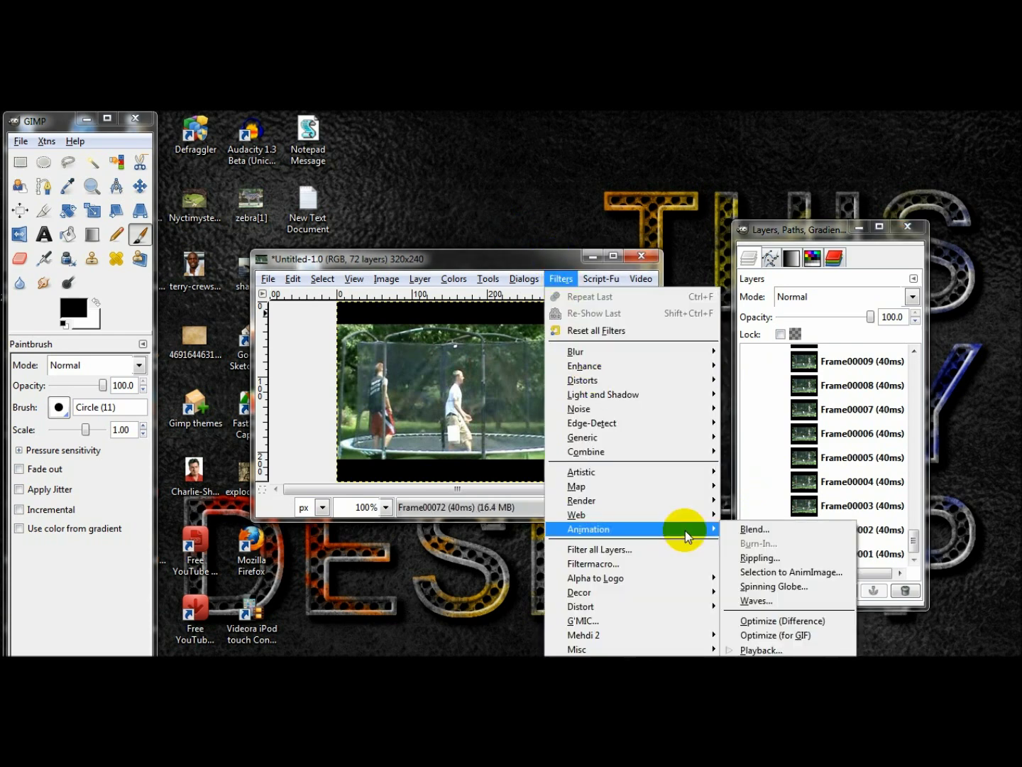
click(756, 586)
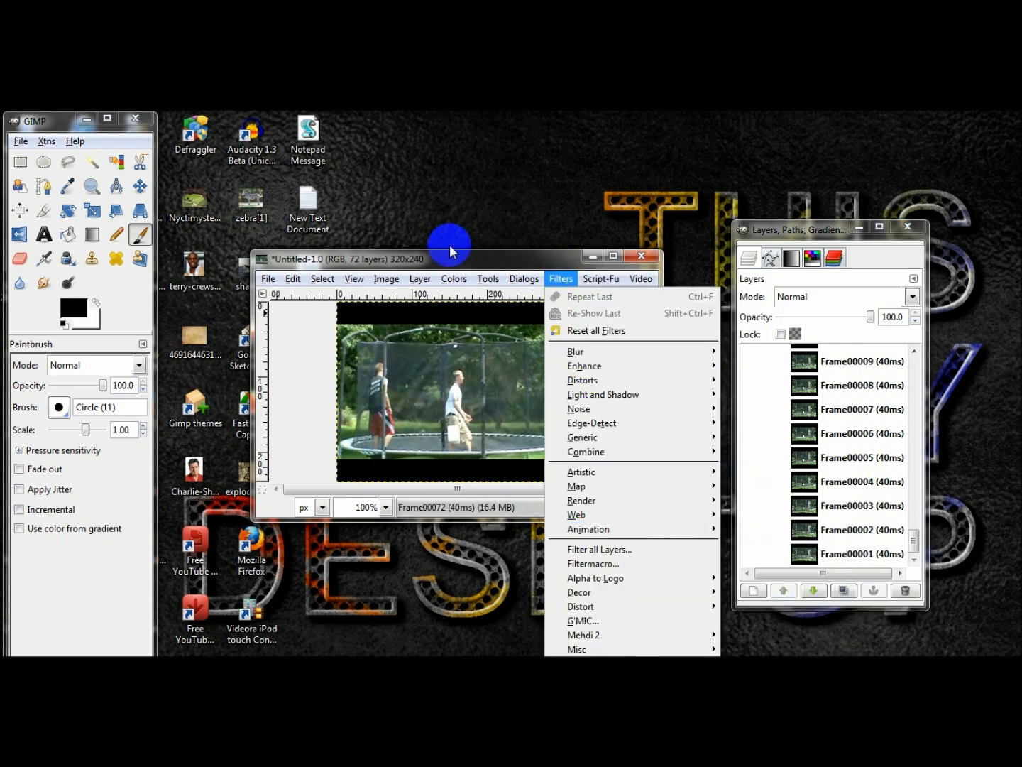
drag(450, 267, 384, 173)
click(495, 185)
mouse_move(597, 436)
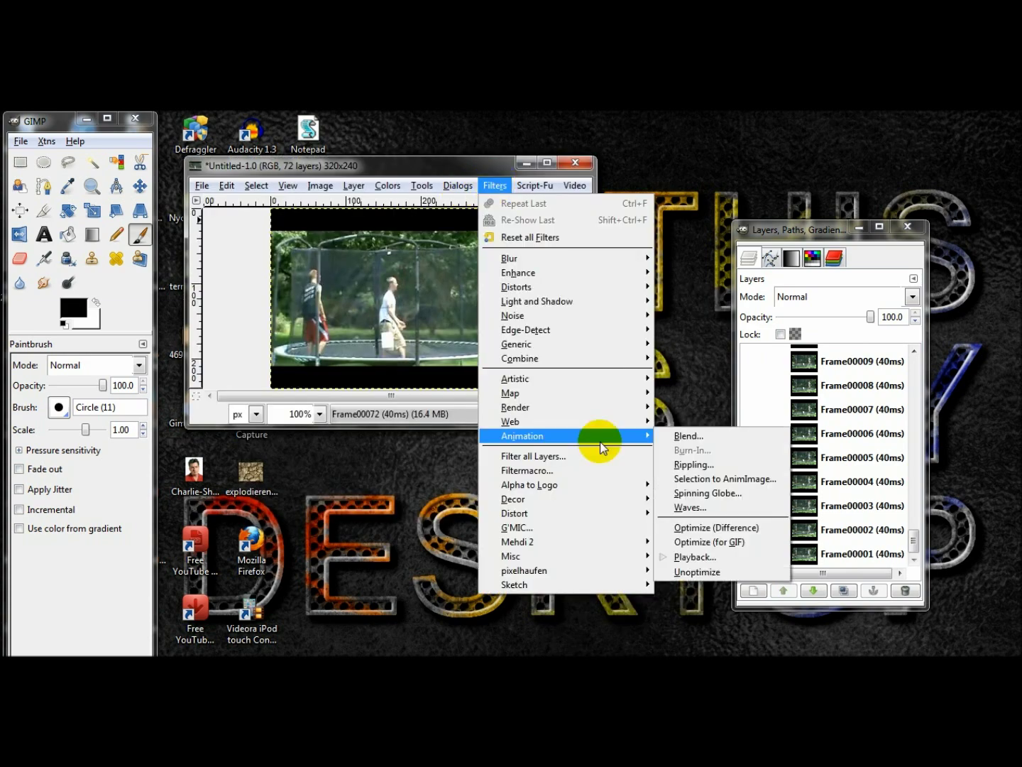
click(693, 558)
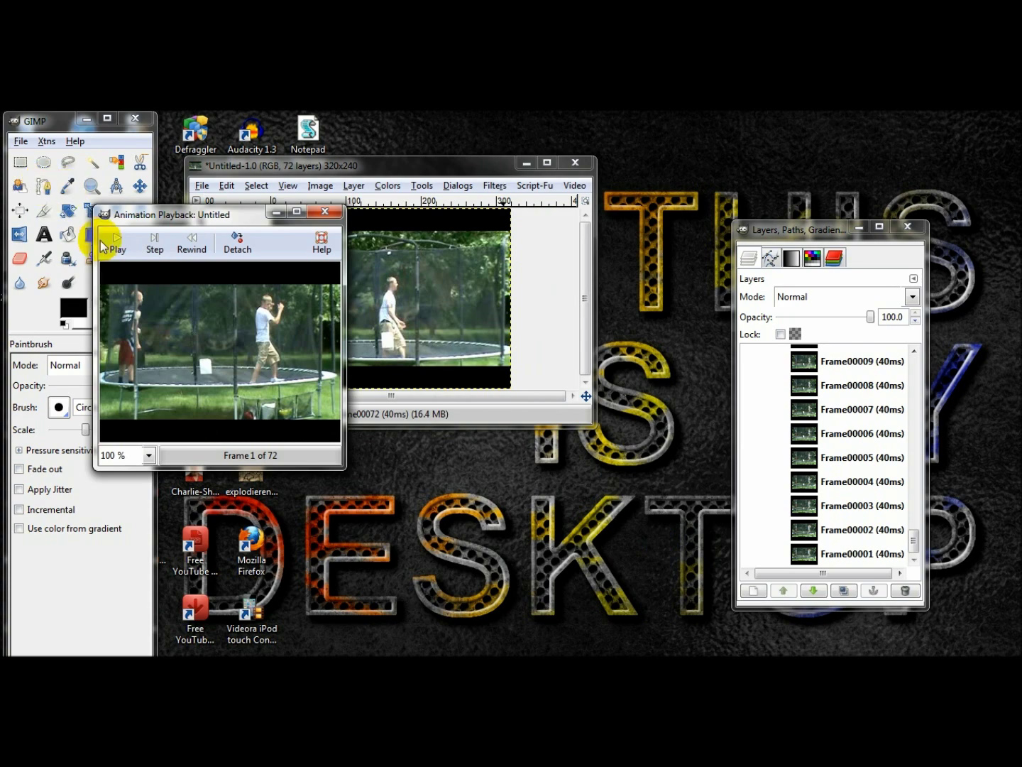
click(117, 243)
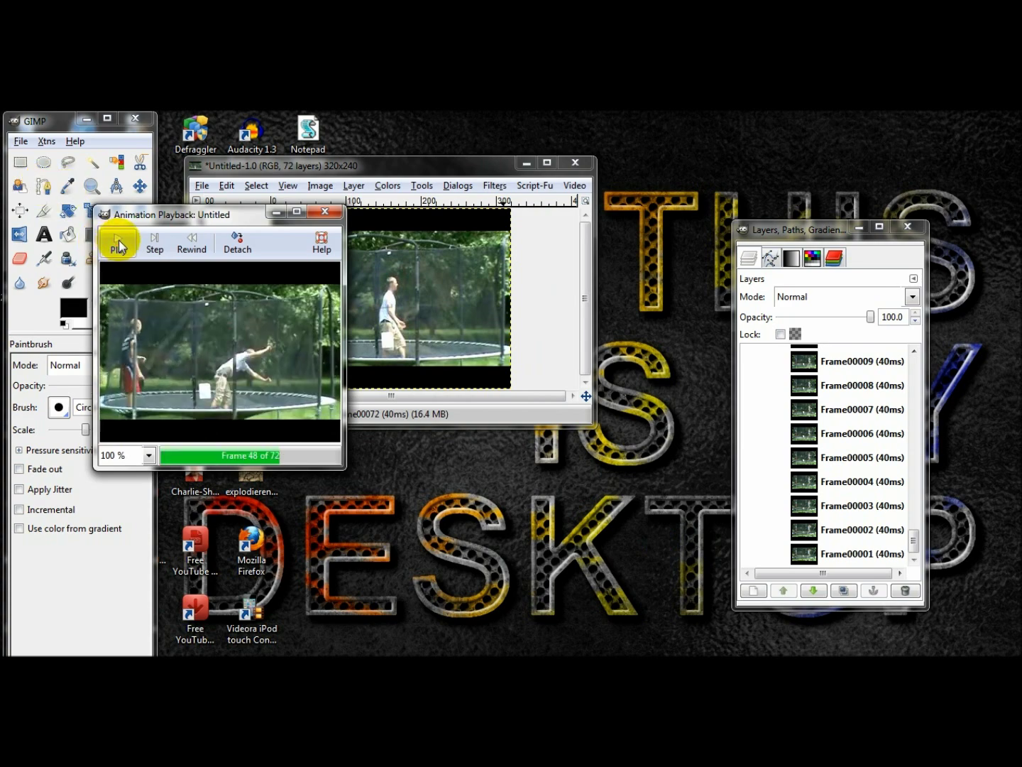
click(323, 212)
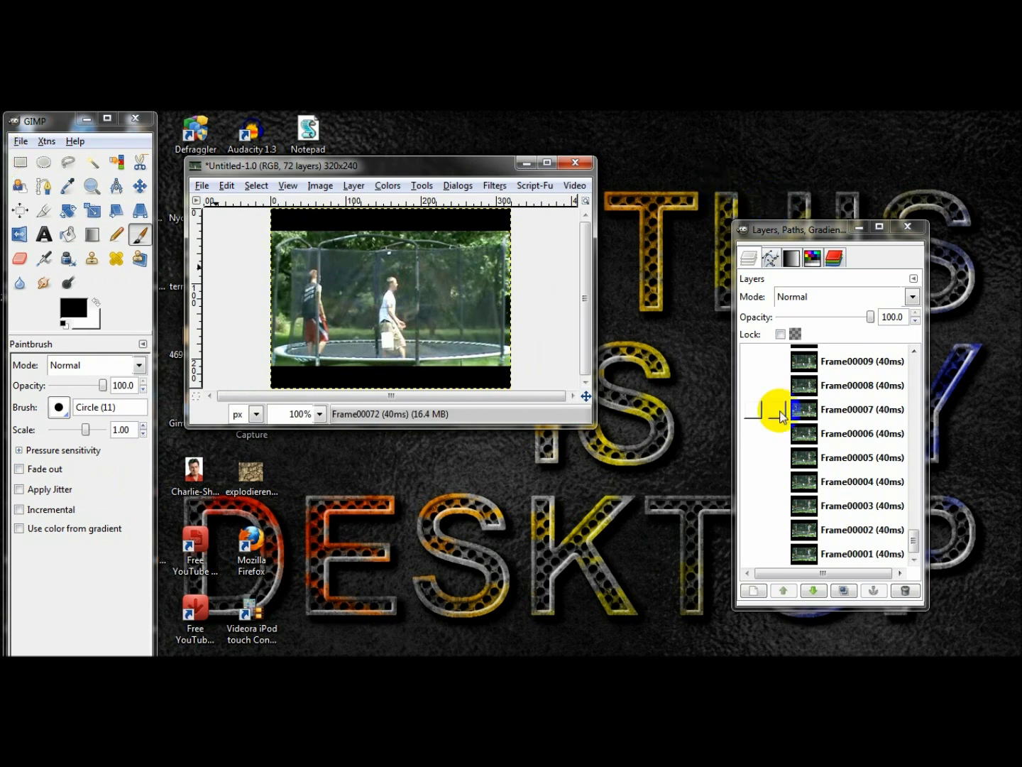
scroll(781, 418, up, 2)
Switch off Frame00072's visibility so the lower frame layers show on the canvas
scroll(788, 436, down, 2)
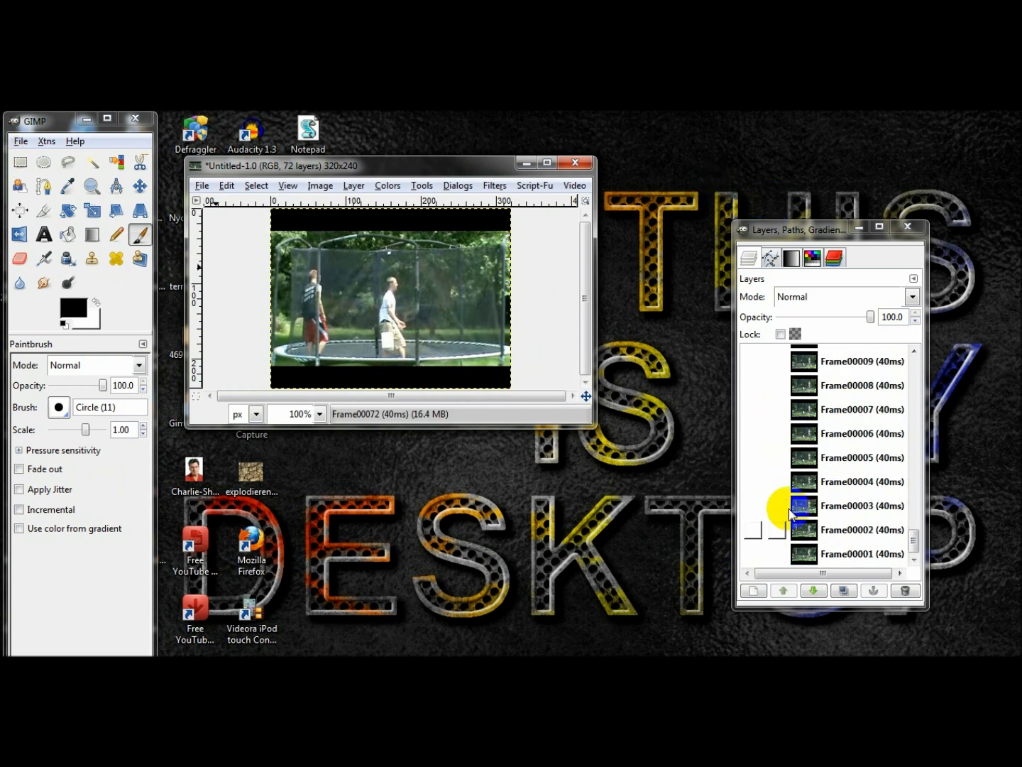
drag(914, 540, 671, 387)
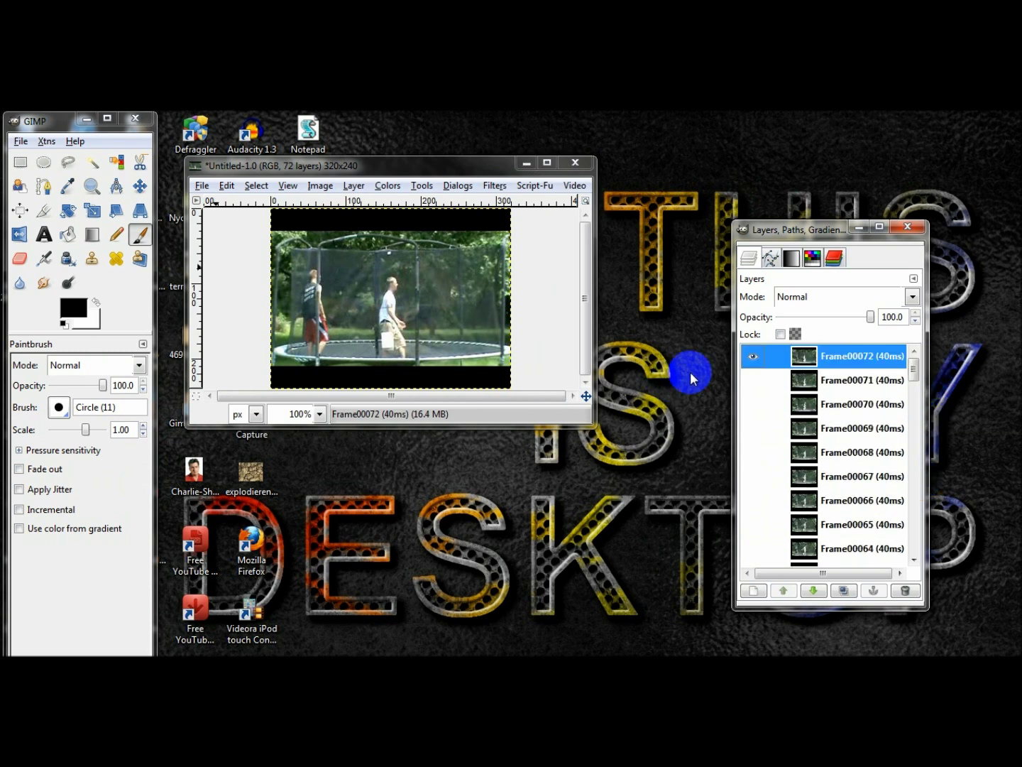
click(753, 356)
drag(912, 360, 756, 349)
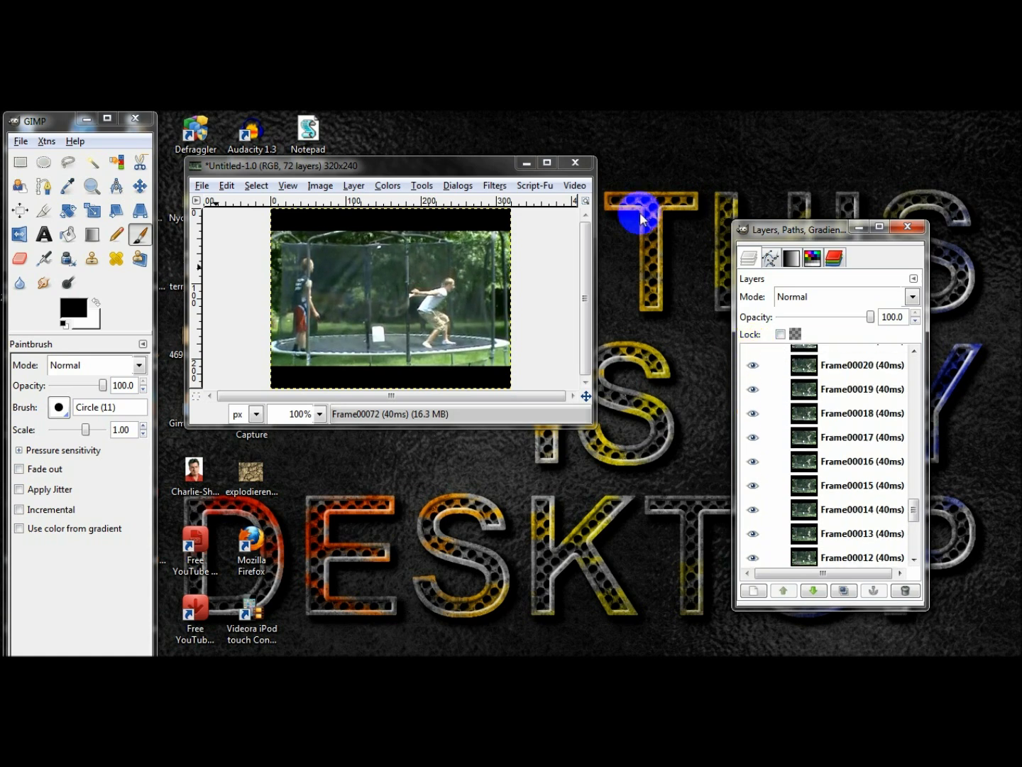
click(496, 186)
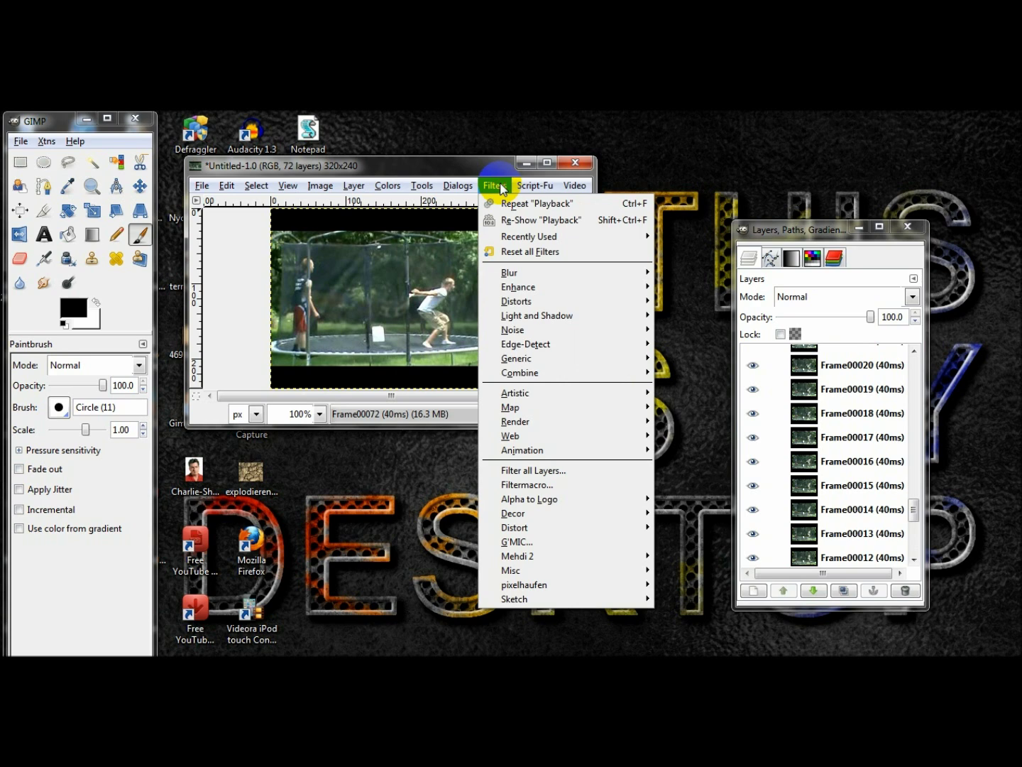
Change the Split Image to Frames extension from .xcf to .png, then close the dialog and image
mouse_move(580, 188)
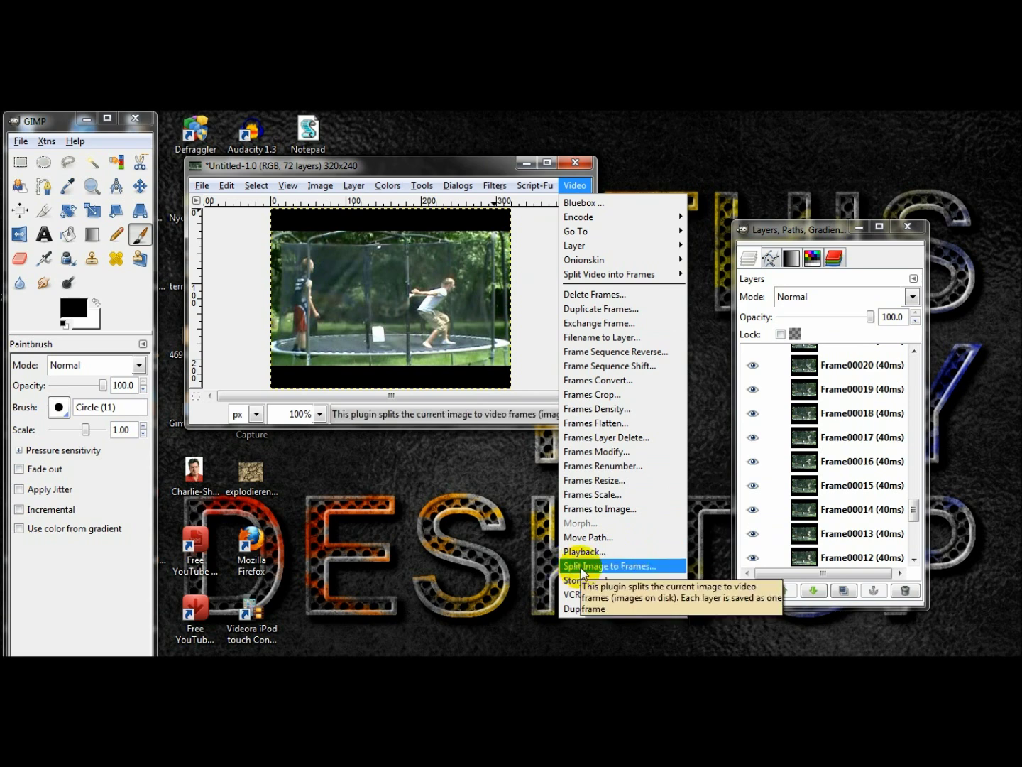
click(631, 567)
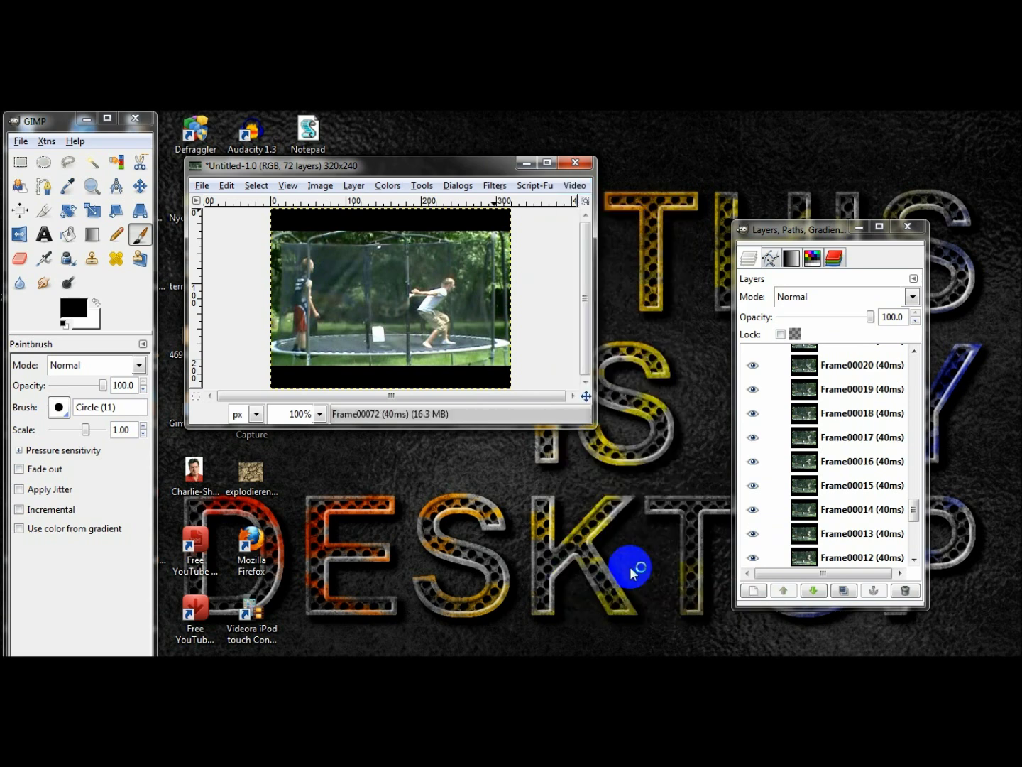
drag(625, 457, 436, 224)
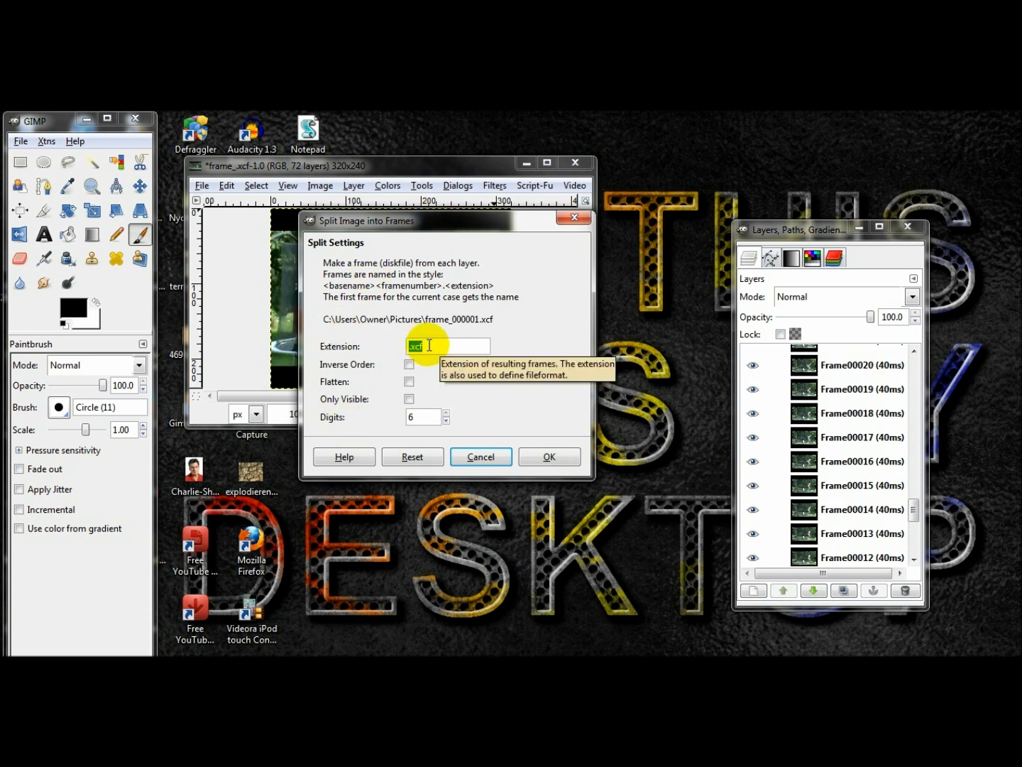
text(.png)
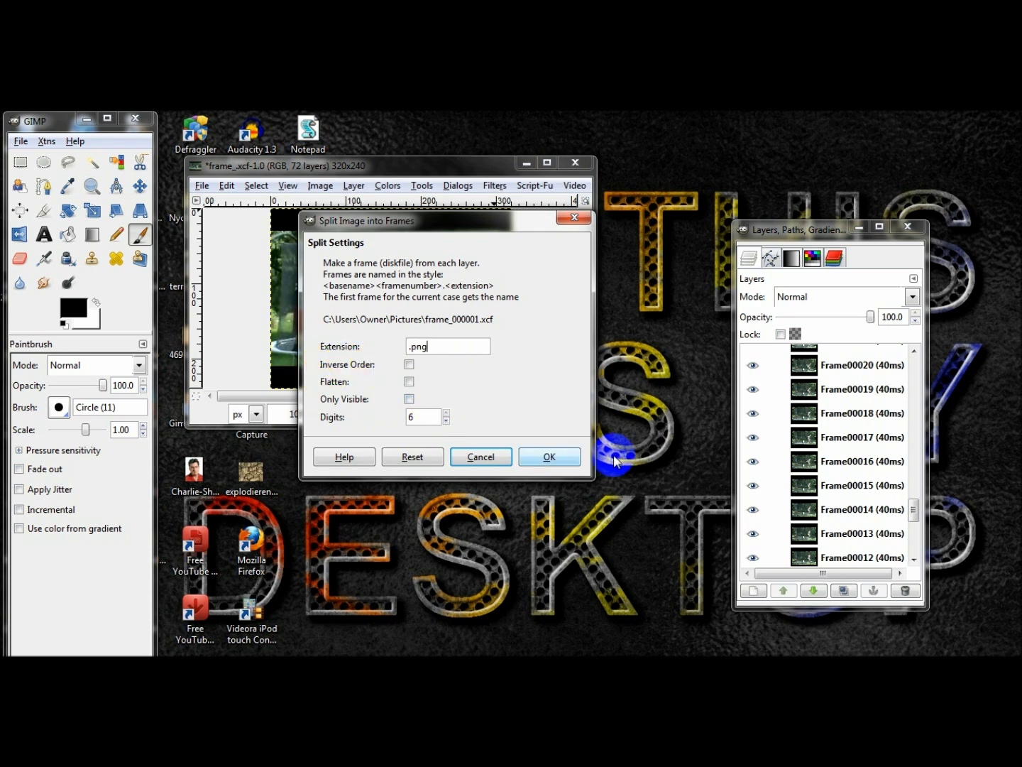
click(801, 463)
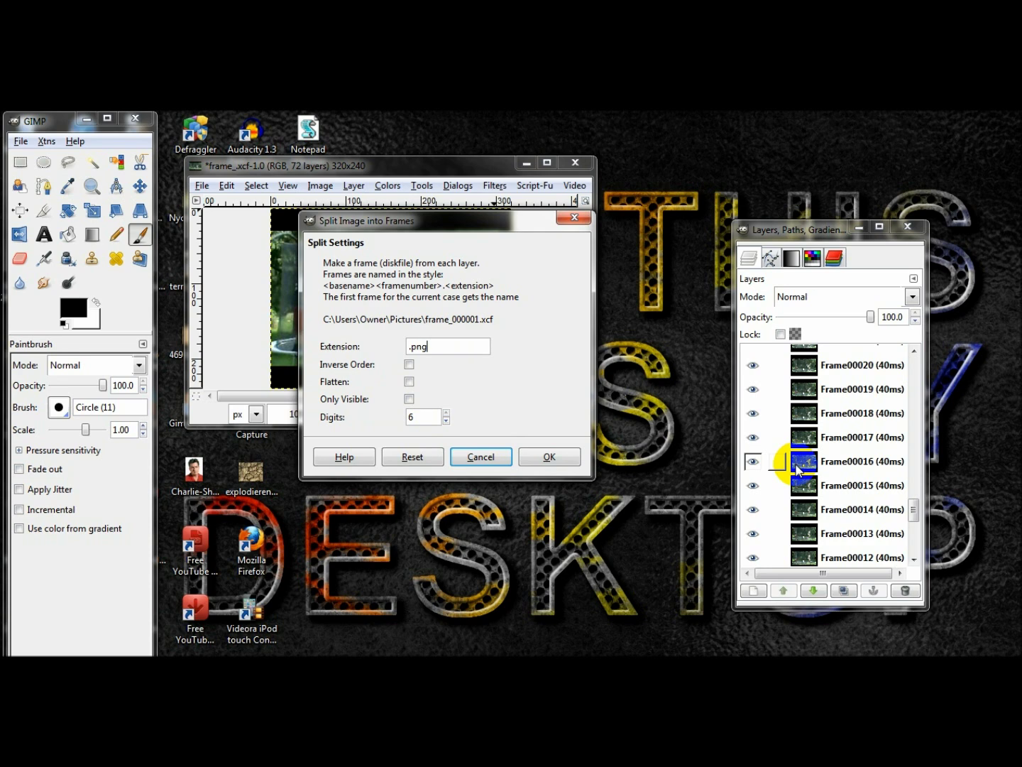
click(573, 220)
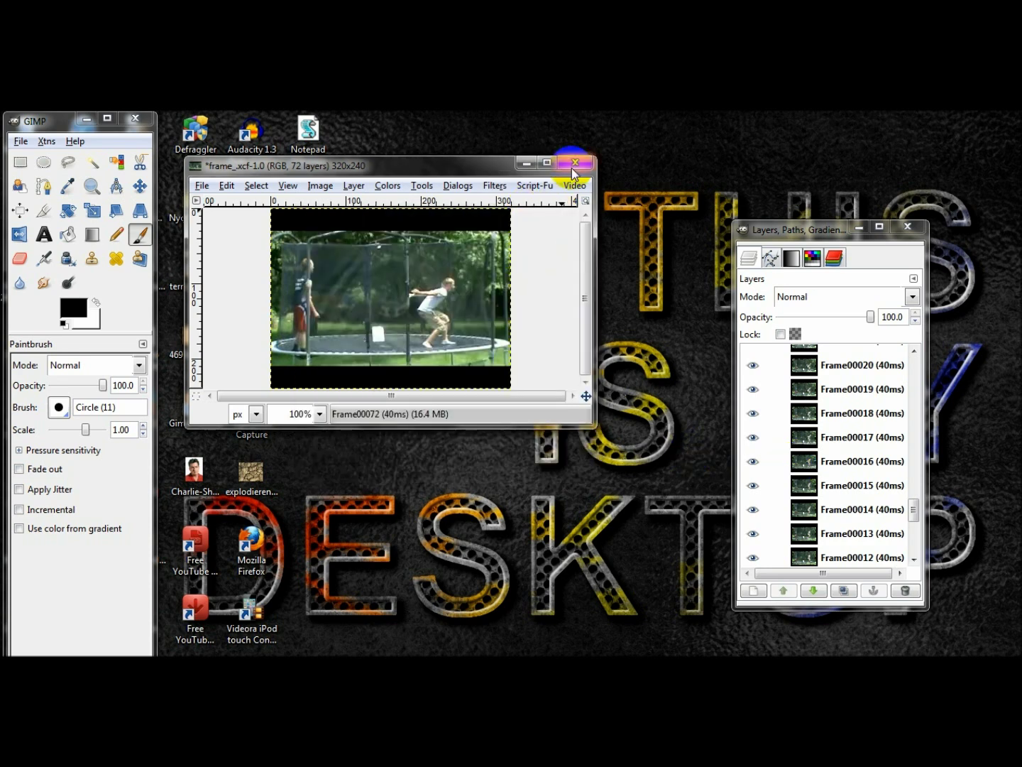
click(573, 163)
Discard the image, quit GIMP, and open the Backflip frames folder in Explorer
click(402, 362)
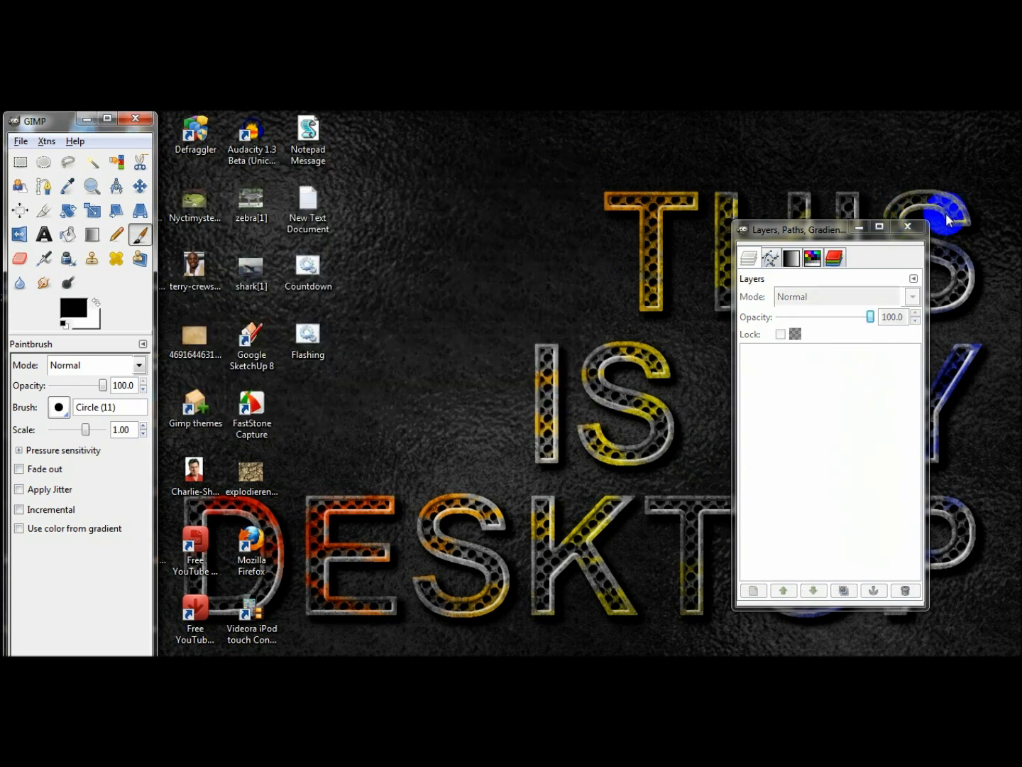
click(908, 229)
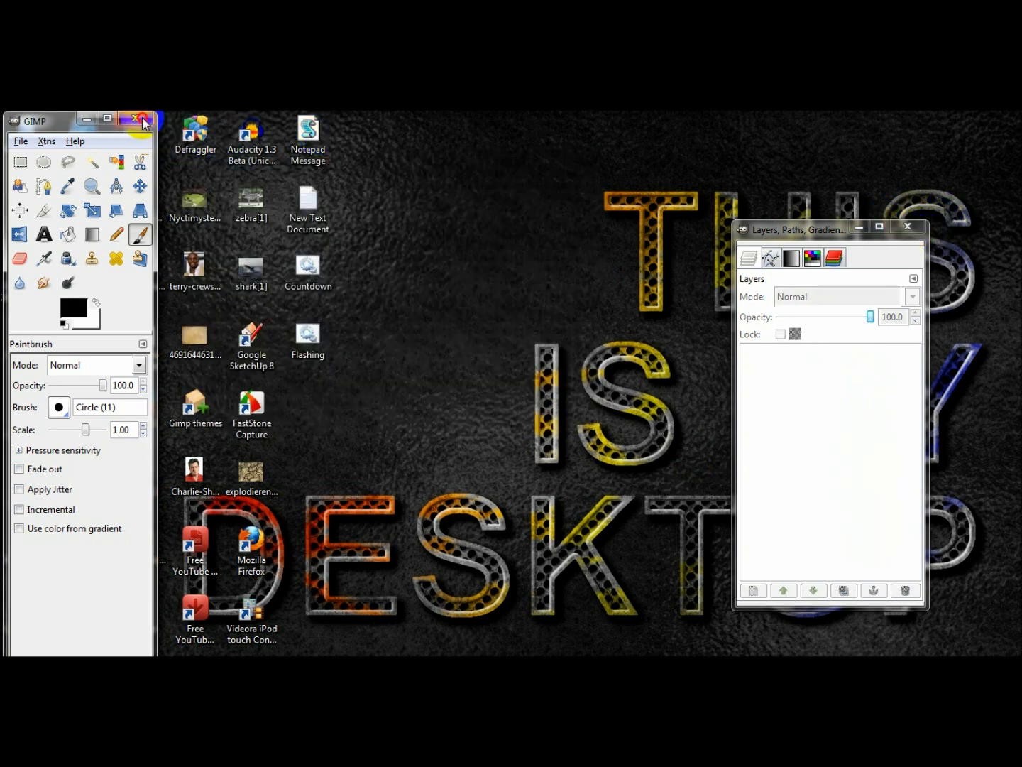
click(73, 618)
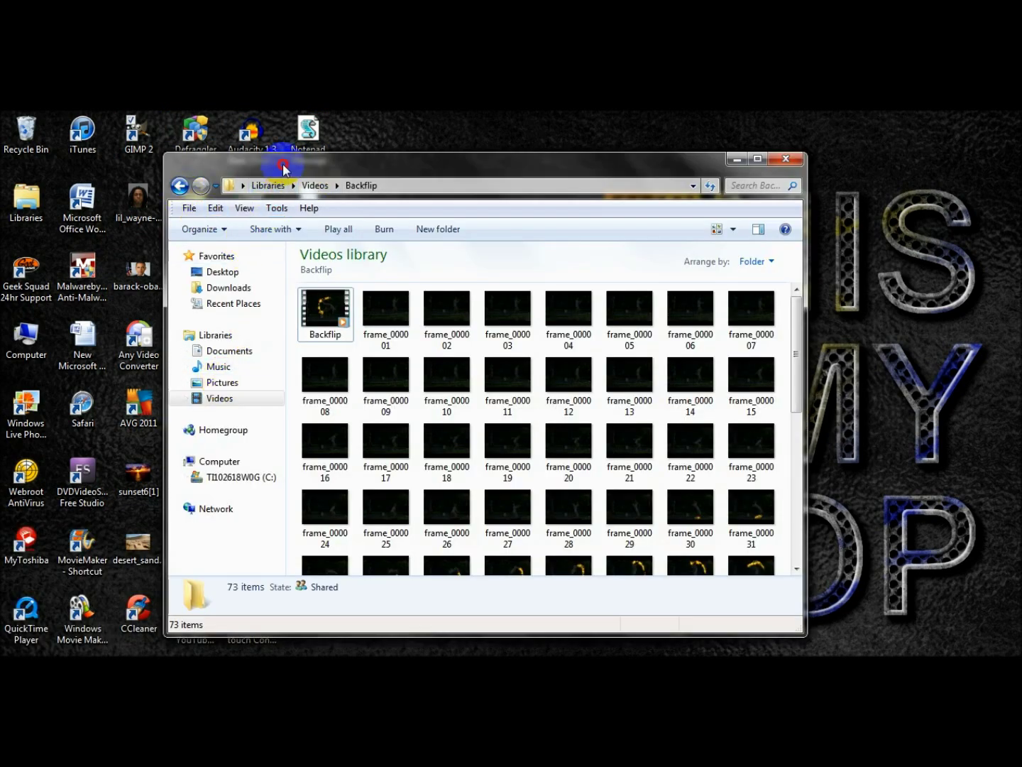
drag(274, 160, 379, 148)
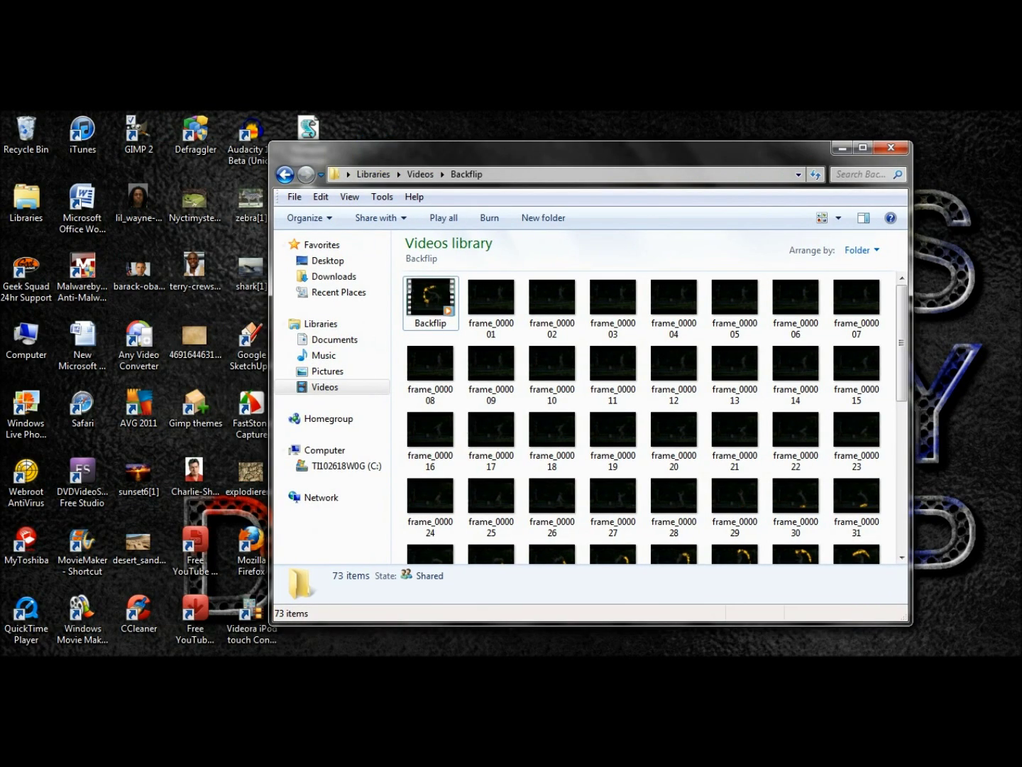
click(842, 148)
Scroll through the Backflip folder's numbered frame images, then close Explorer
right_click(80, 663)
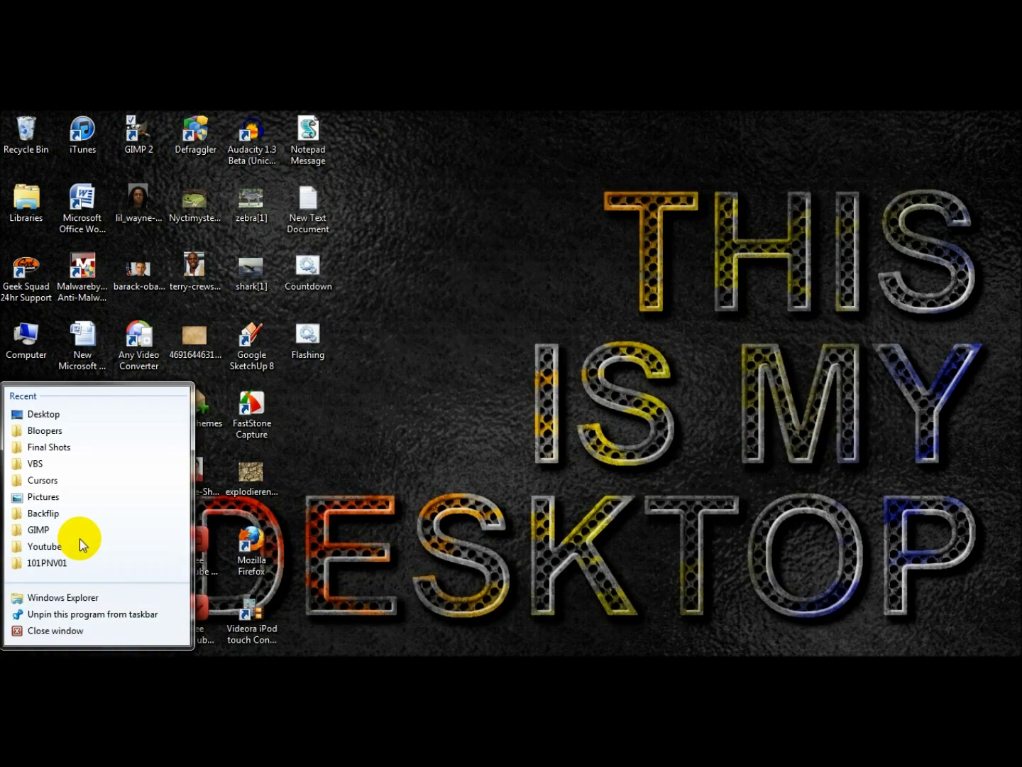
click(71, 598)
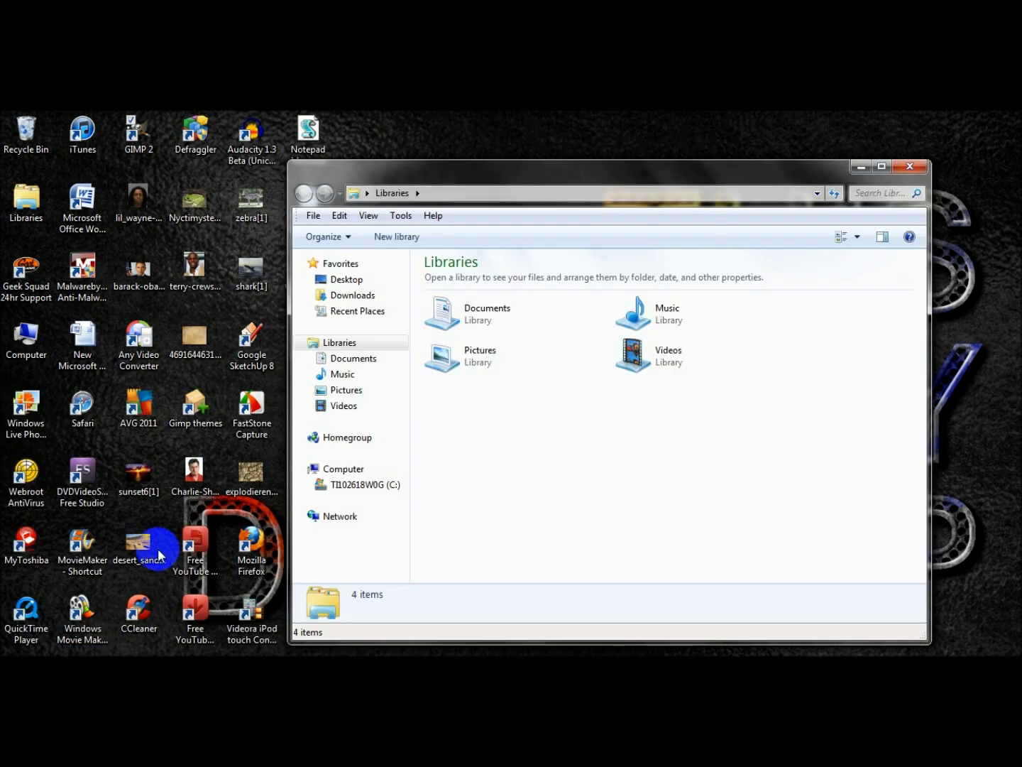
double_click(469, 358)
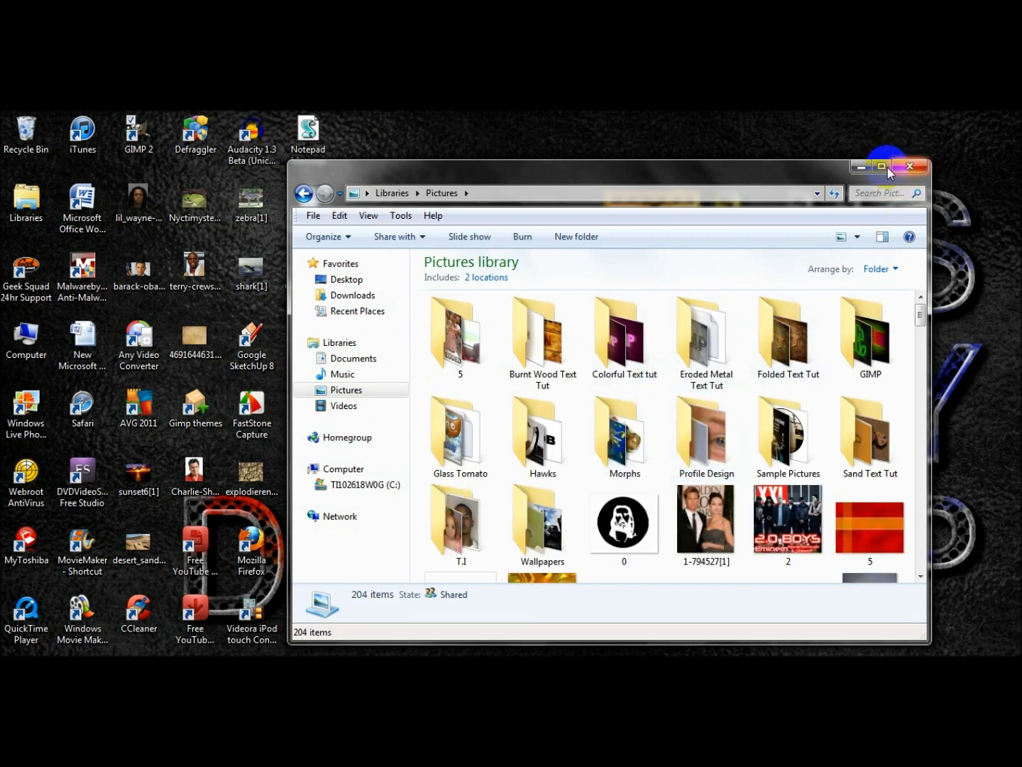
click(911, 166)
mouse_move(96, 653)
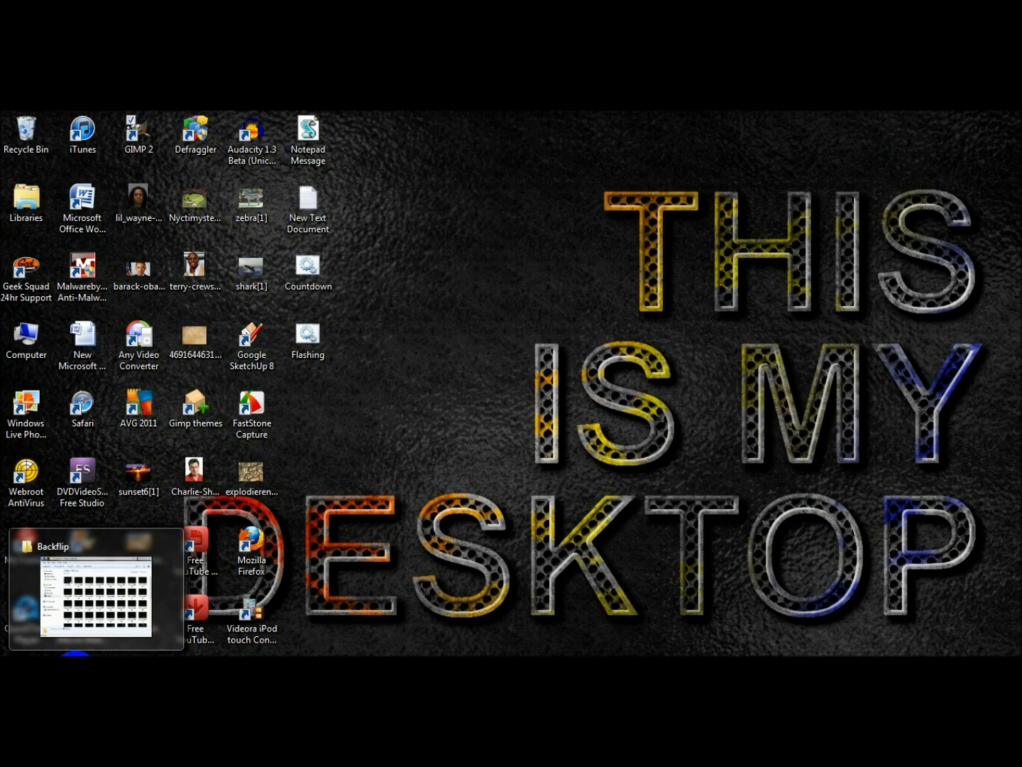
click(82, 614)
scroll(486, 420, down, 5)
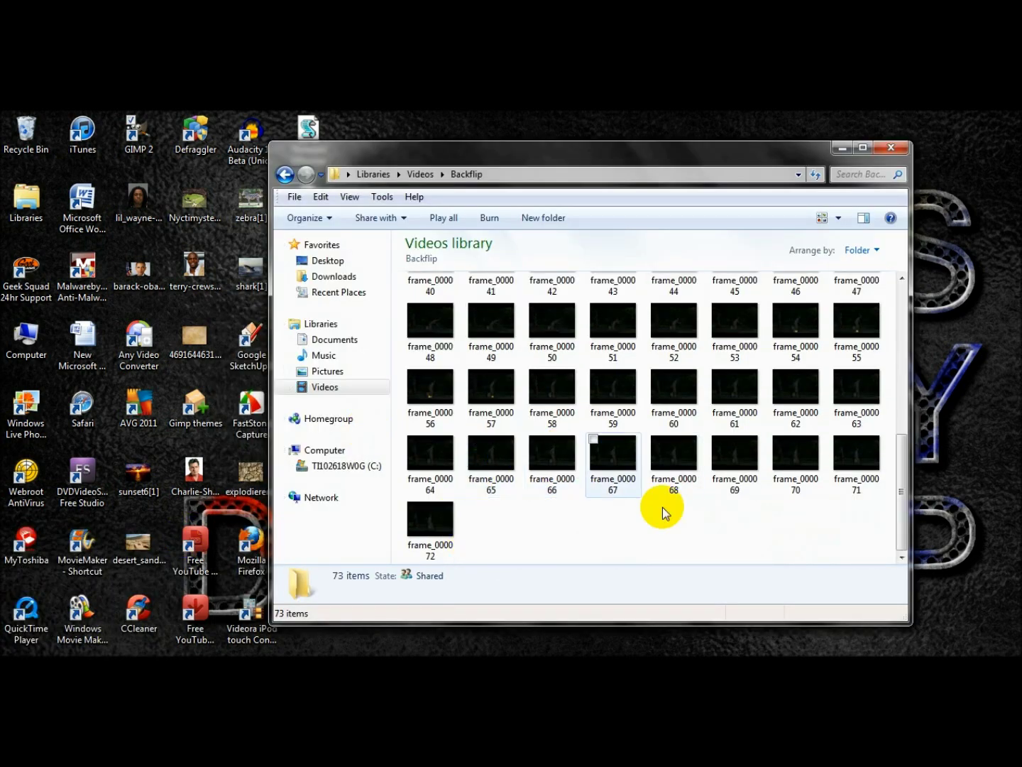
scroll(853, 551, up, 5)
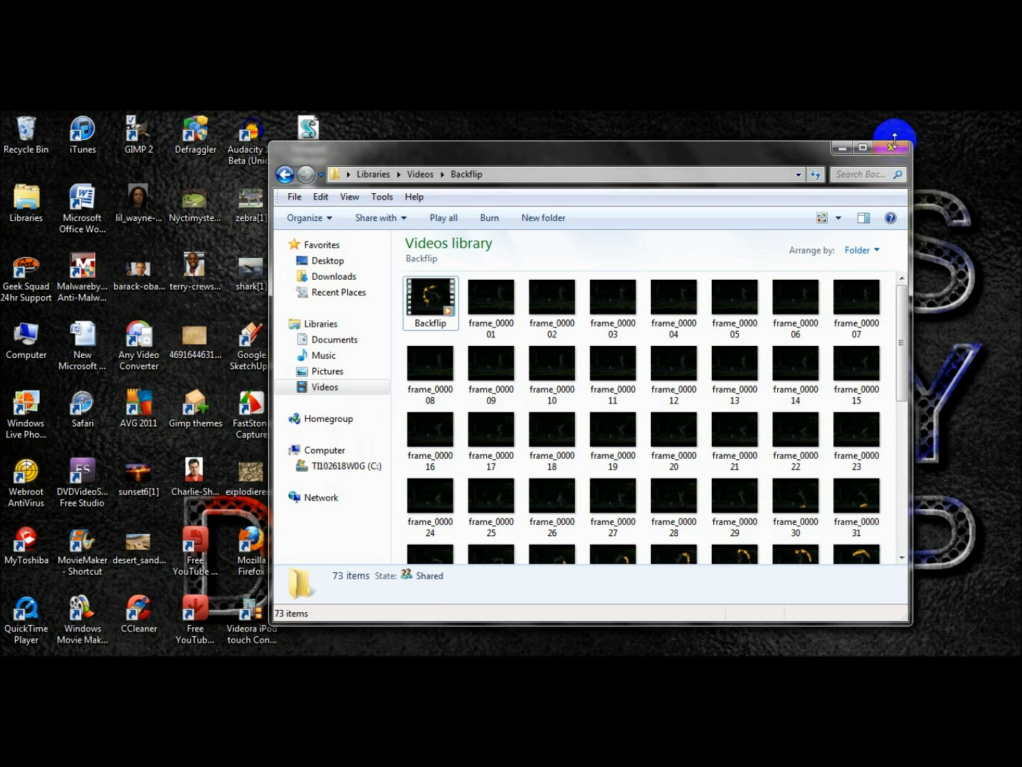
click(892, 146)
Launch Movie Maker and import frames 1–72 from Videos > Backflip, excluding the Backflip video
click(86, 550)
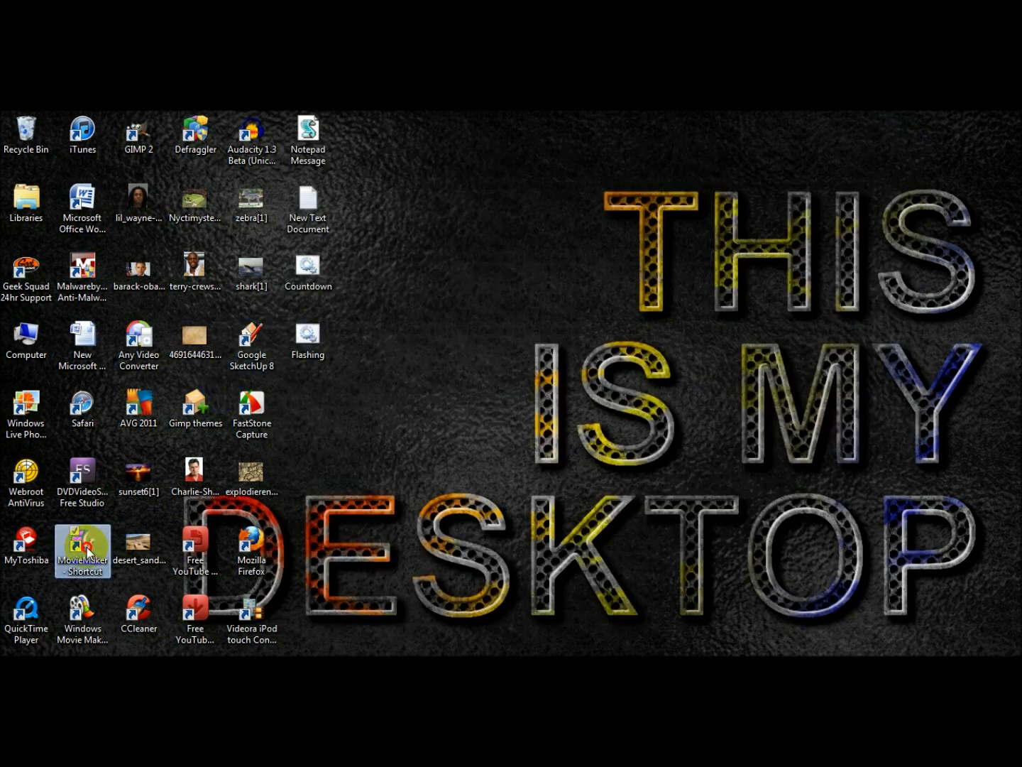
double_click(85, 550)
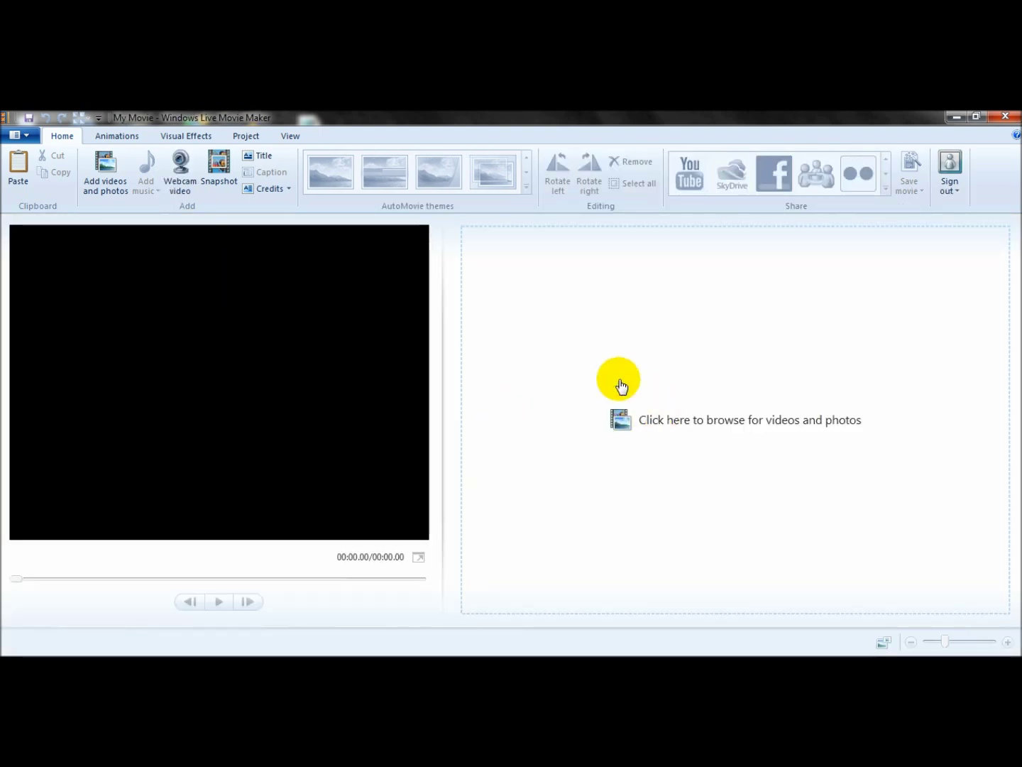
click(107, 184)
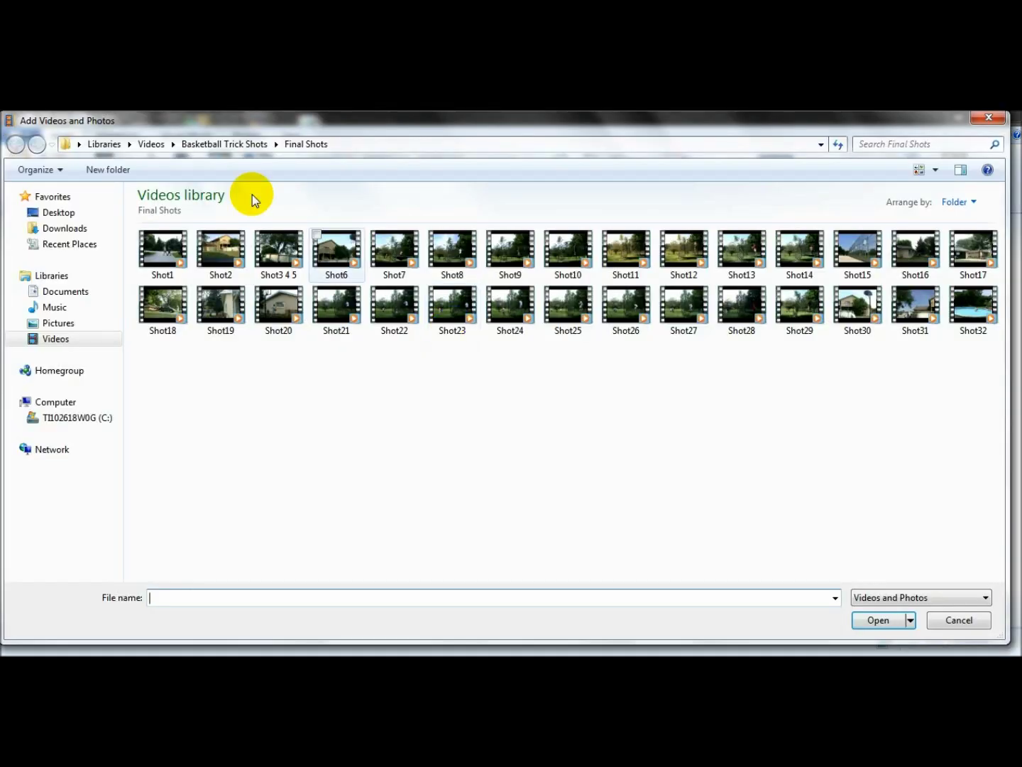
click(104, 144)
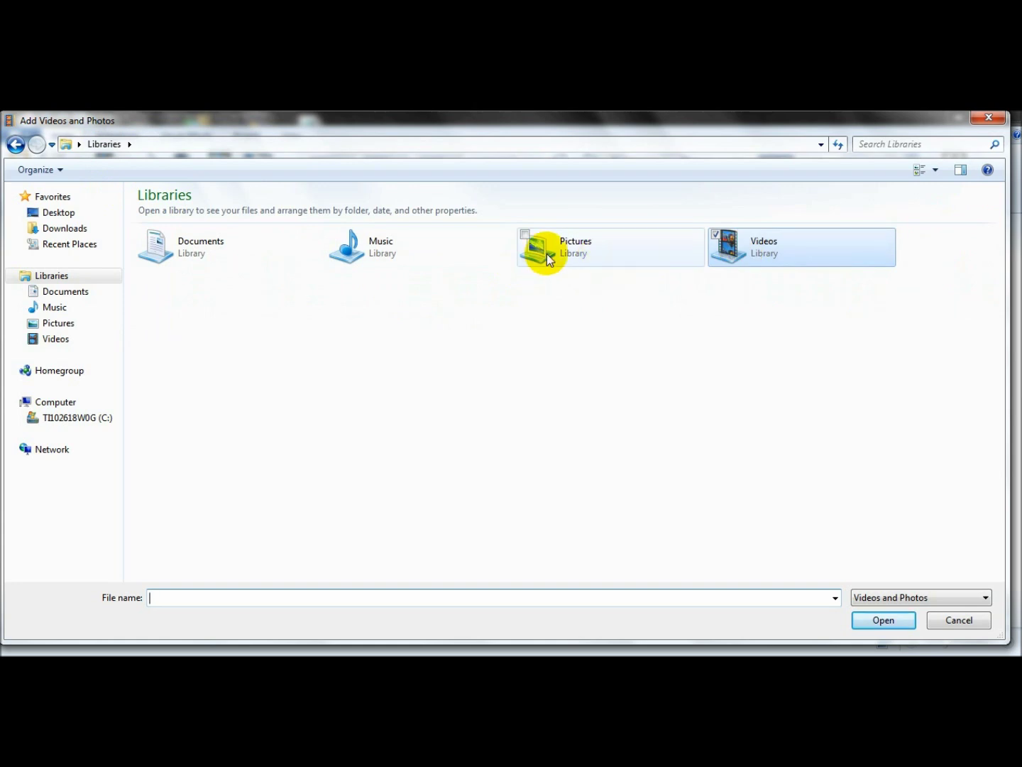
double_click(783, 258)
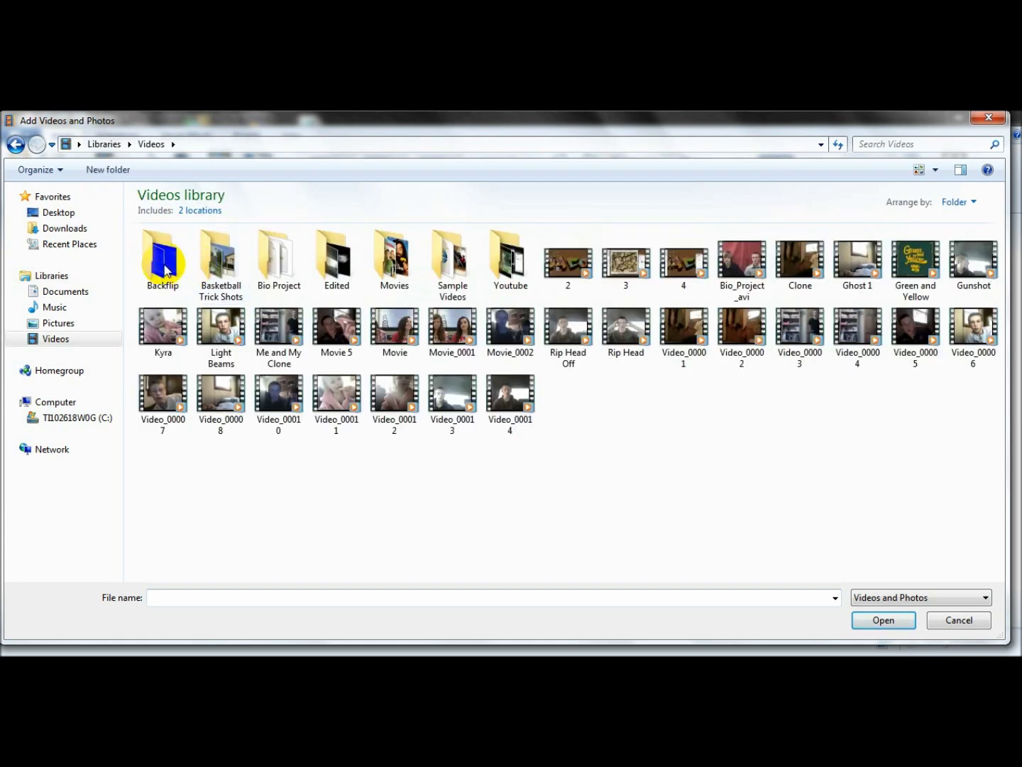
double_click(164, 268)
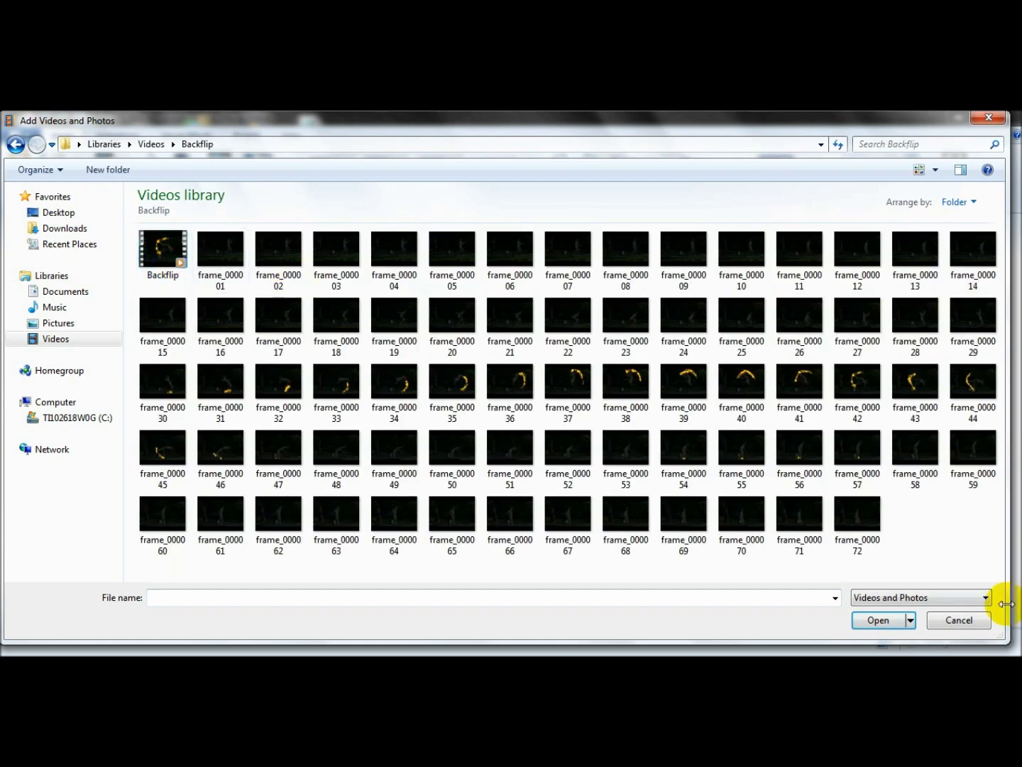
drag(995, 571, 164, 249)
ctrl+click(164, 249)
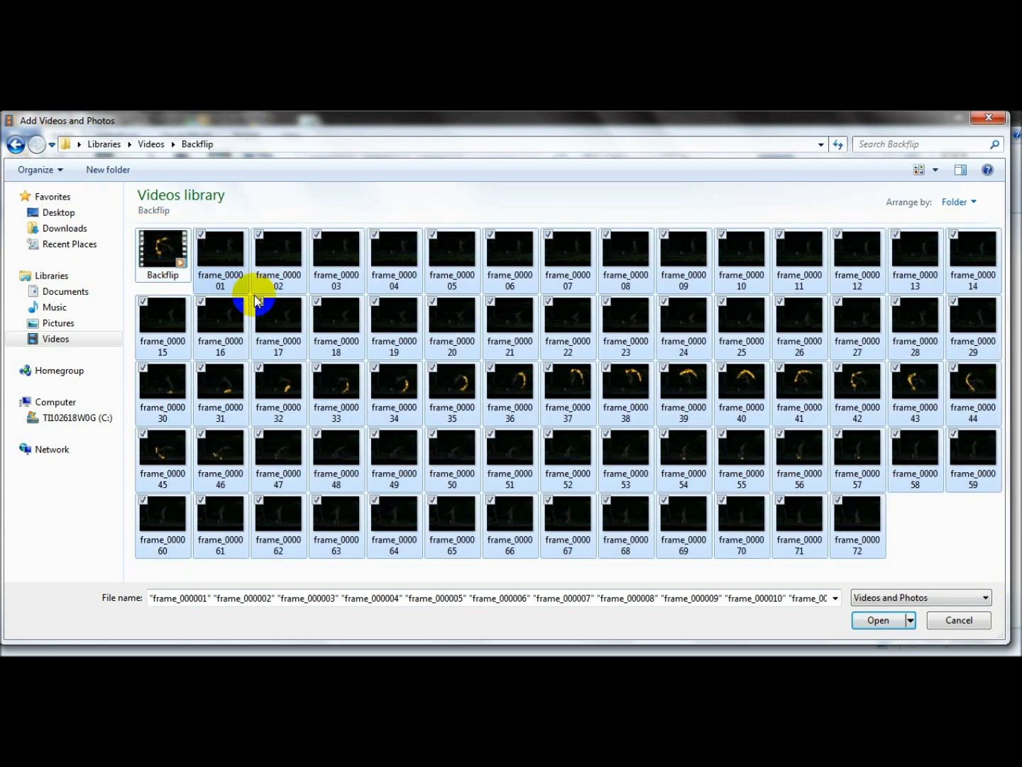
click(877, 620)
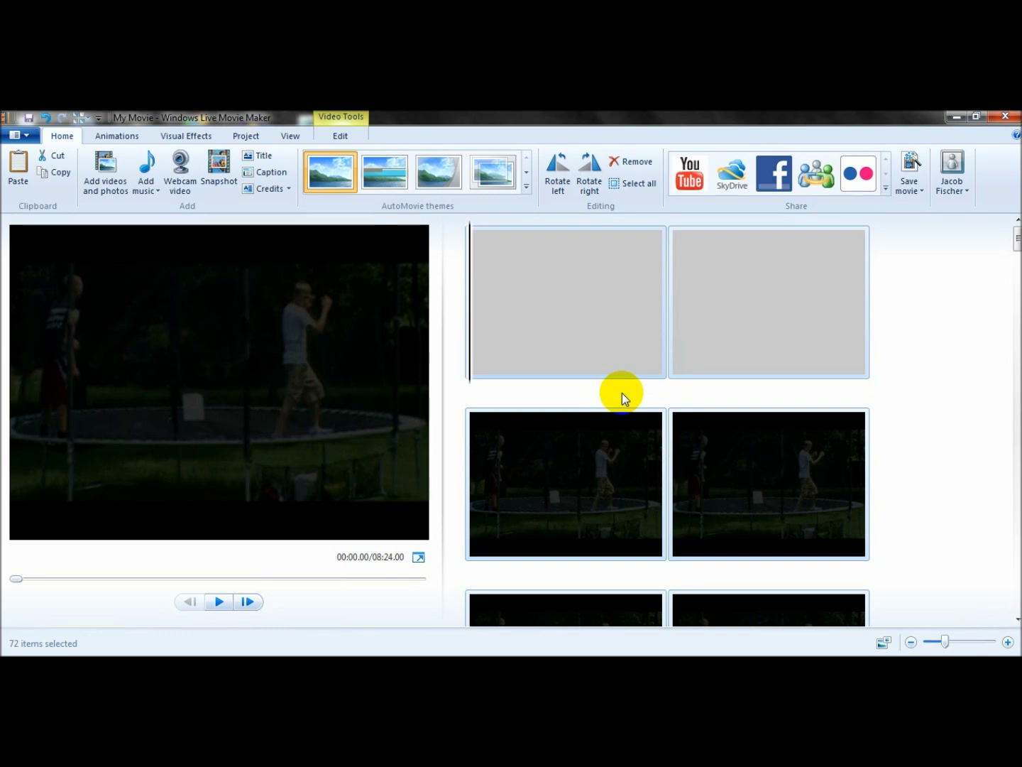
Select all 72 image clips with Ctrl+A and show the Video Tools Edit options (7.00 s duration)
scroll(622, 392, down, 3)
scroll(623, 398, down, 1)
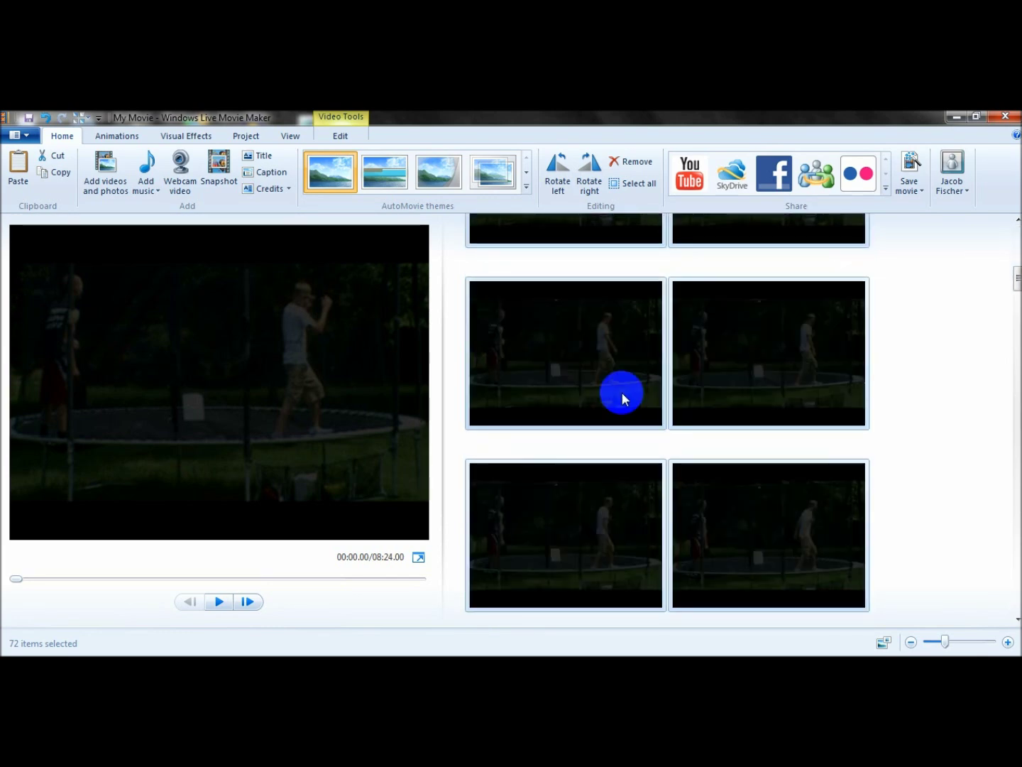
scroll(622, 398, down, 10)
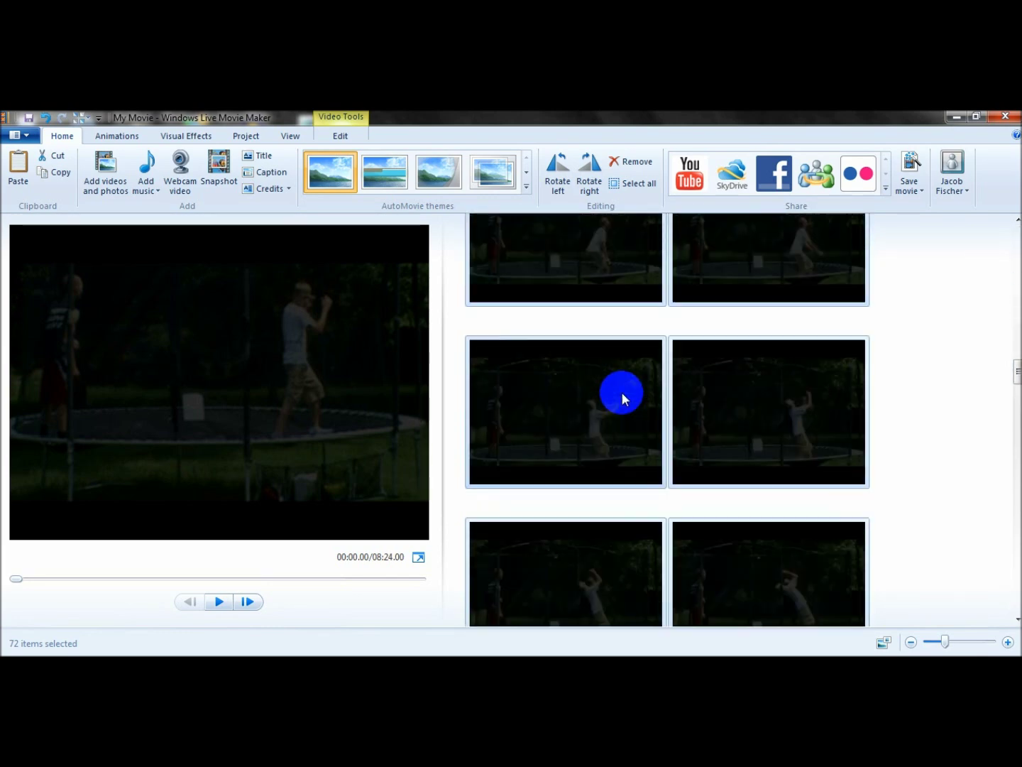
scroll(621, 394, up, 15)
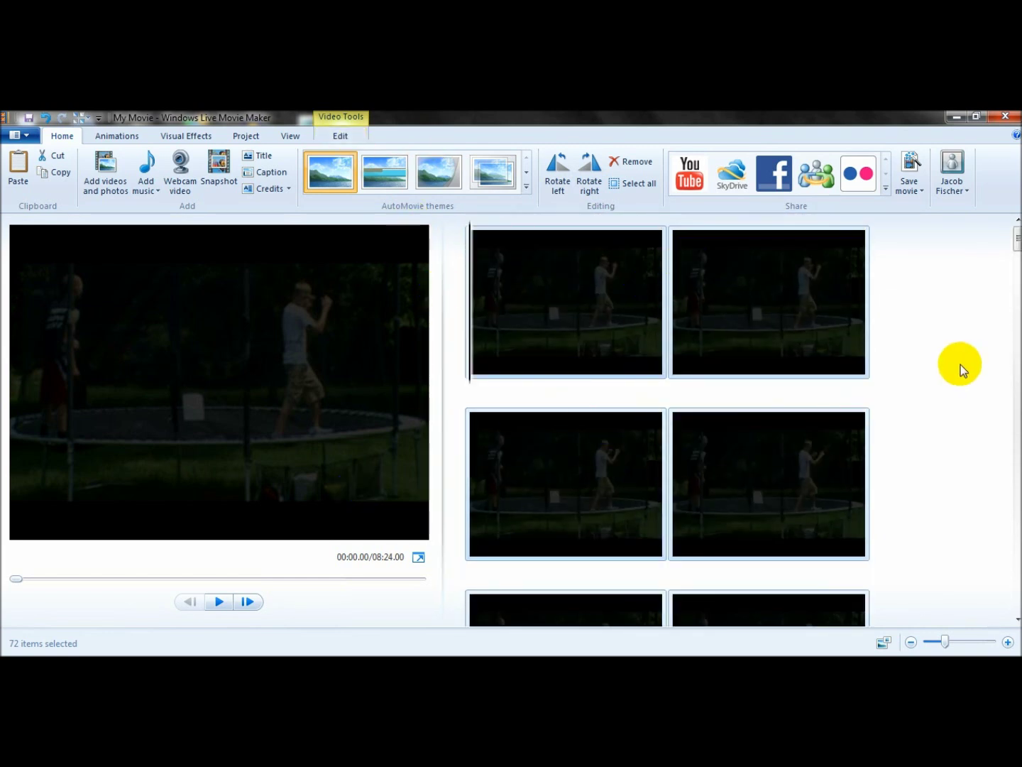
click(631, 286)
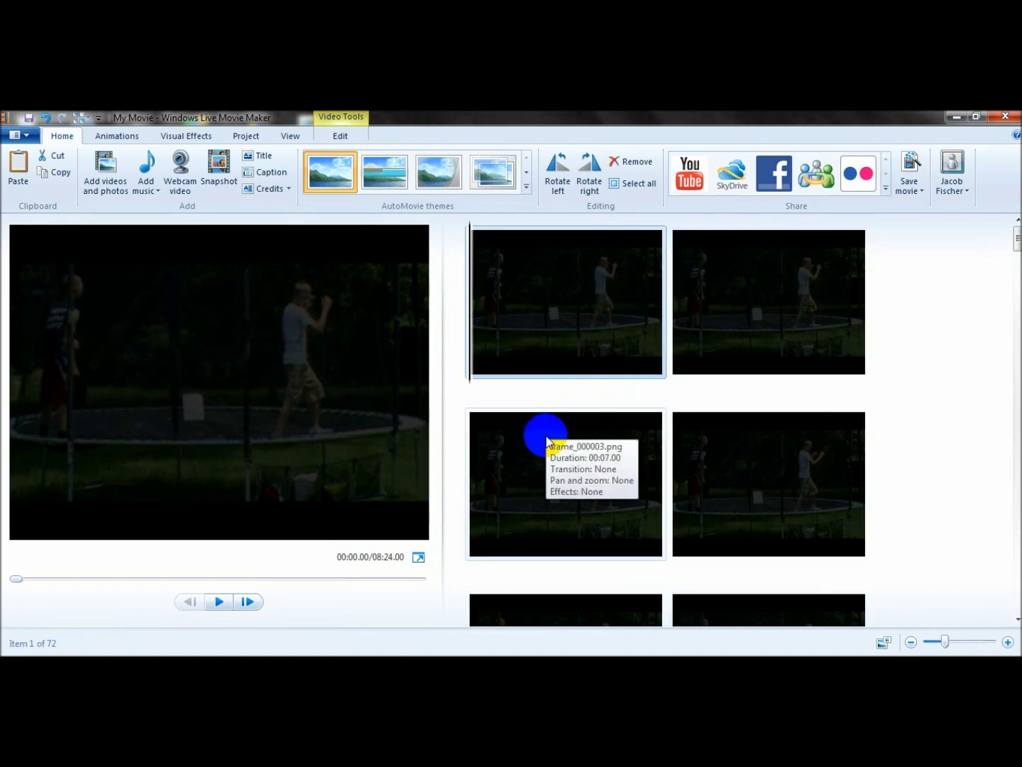
key(ctrl+a)
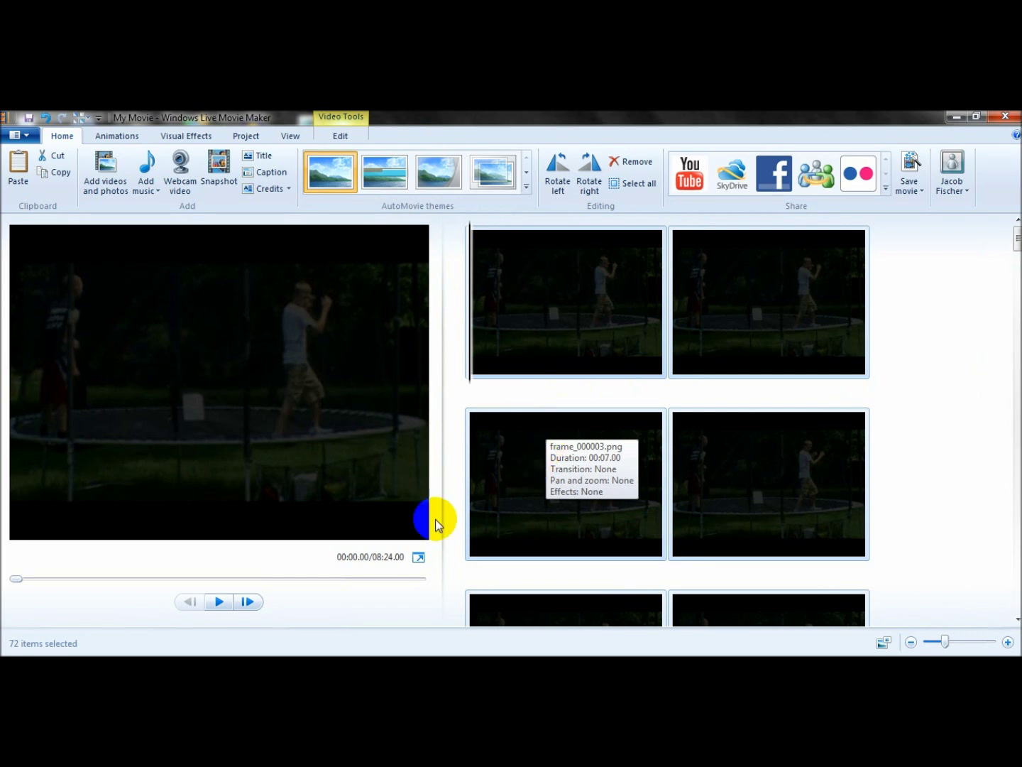
click(338, 133)
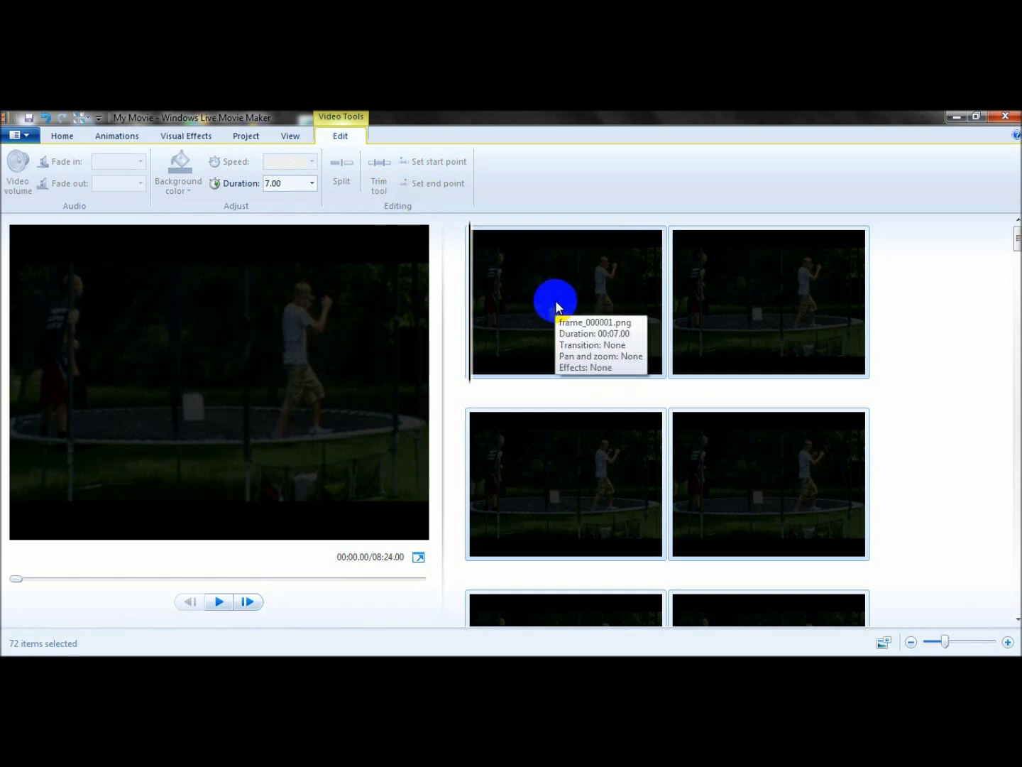
Change the image clip duration to 0.05 seconds, making the movie 3.60 seconds
click(277, 182)
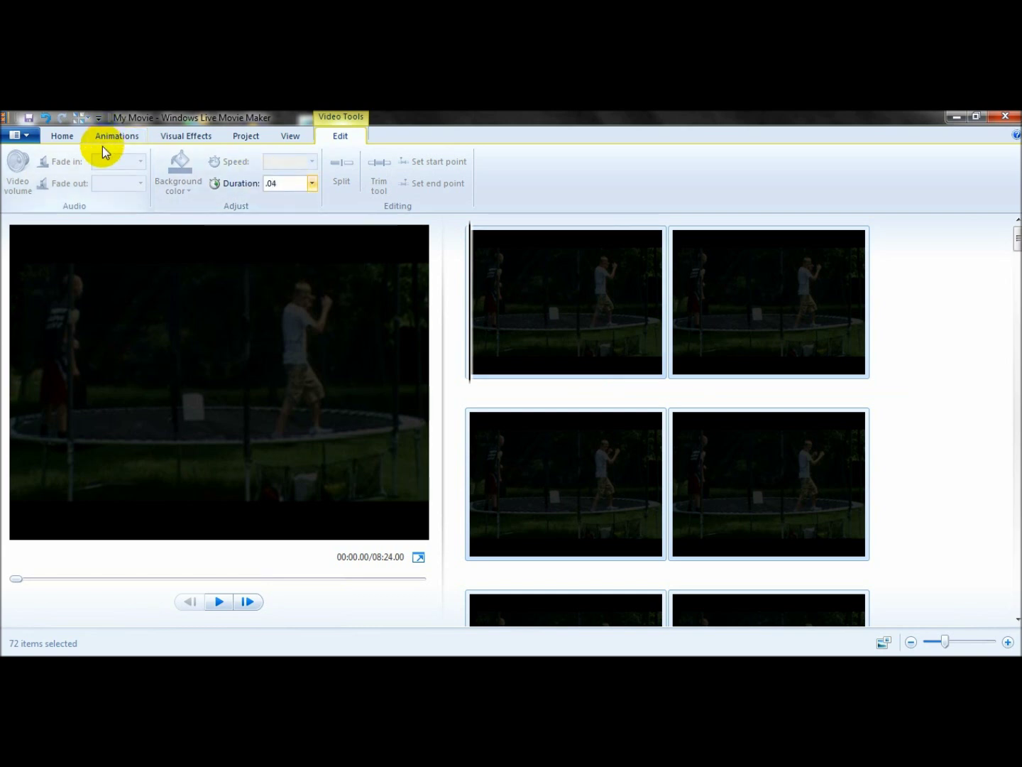
key(BackSpace)
text(5)
click(172, 316)
Preview the 3.60-second movie, then check the storyboard from its end back to the first clip
click(221, 602)
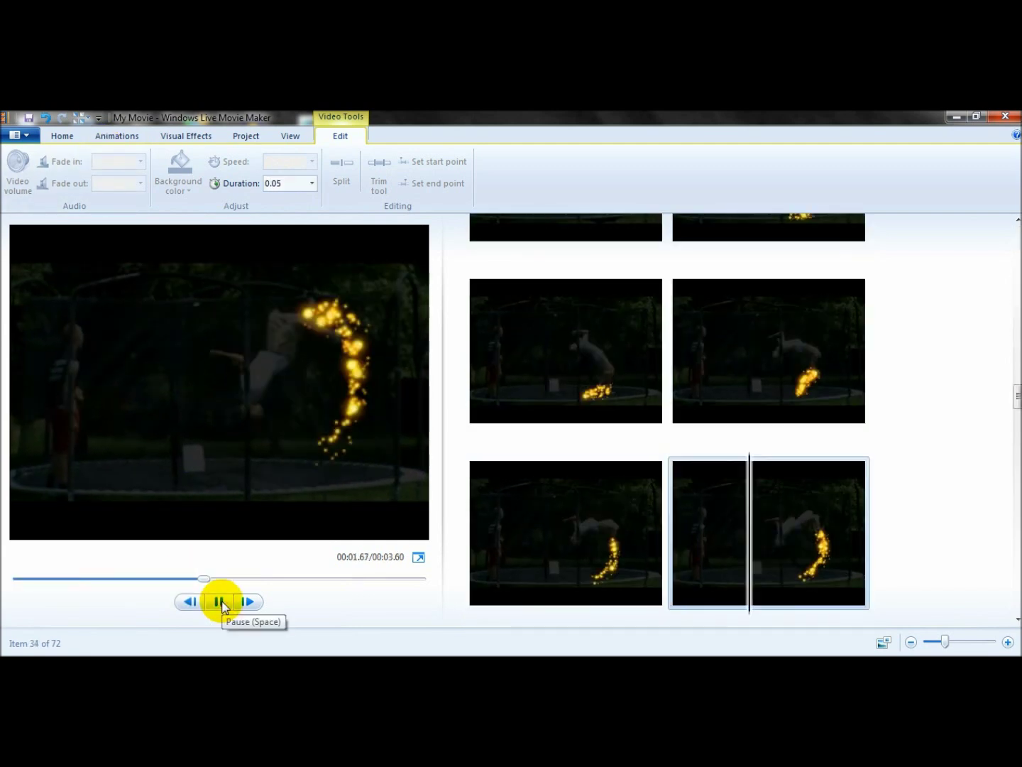
click(250, 436)
click(576, 401)
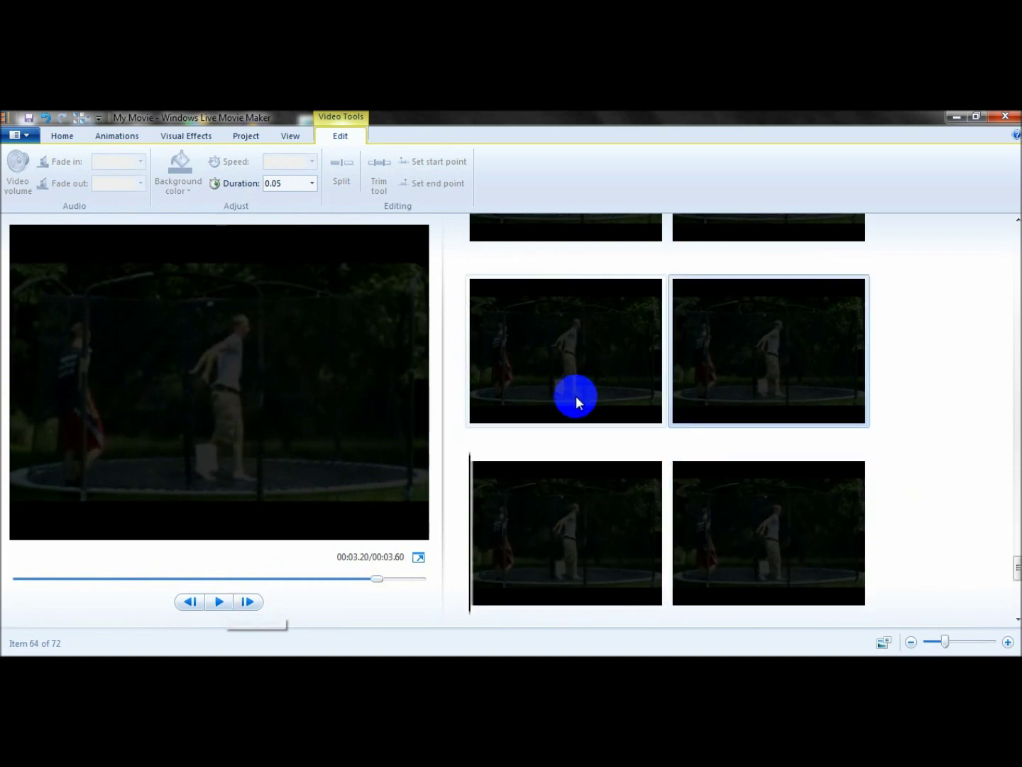
scroll(576, 405, up, 3)
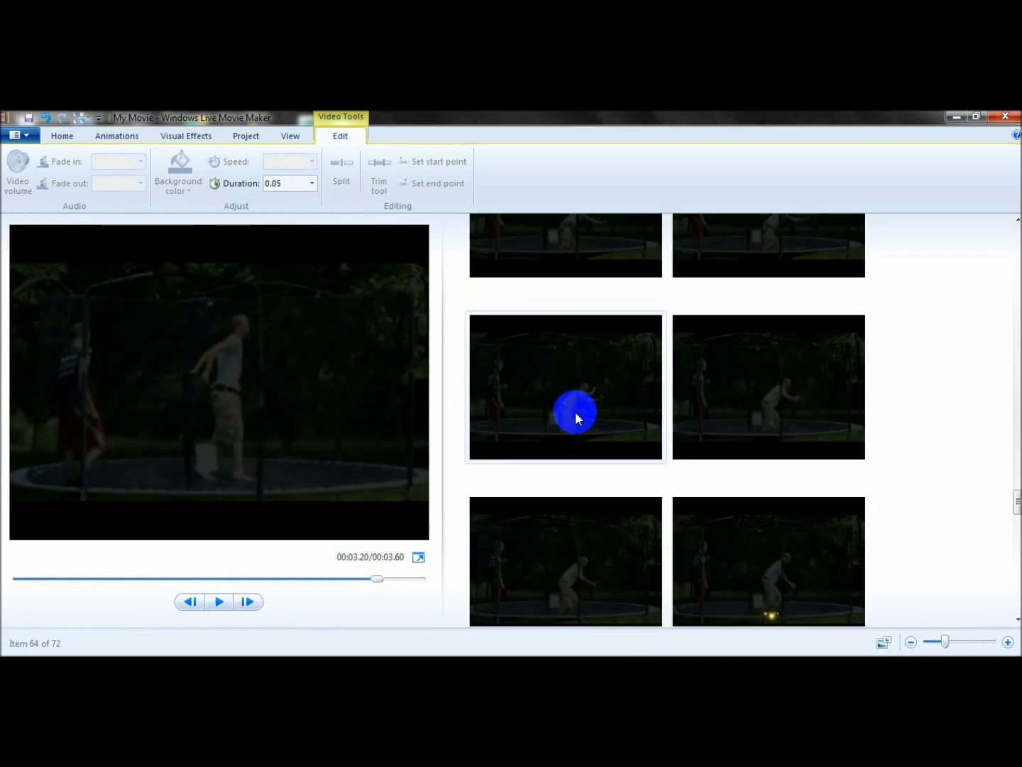
click(1012, 531)
drag(1013, 475, 1014, 193)
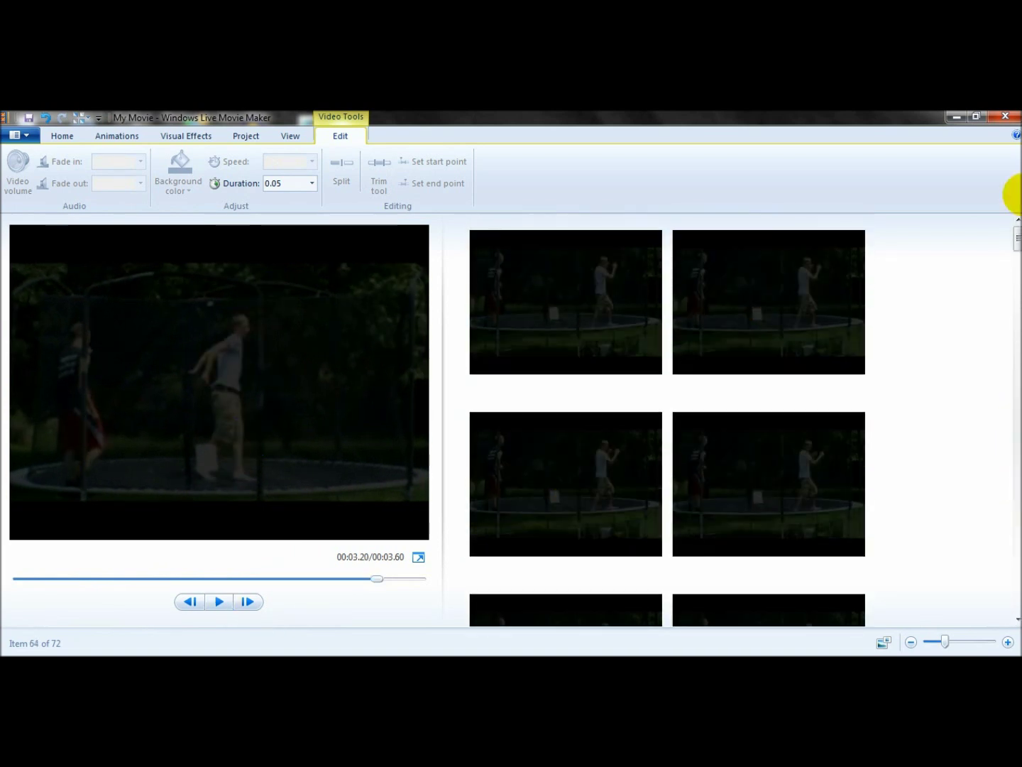
click(494, 303)
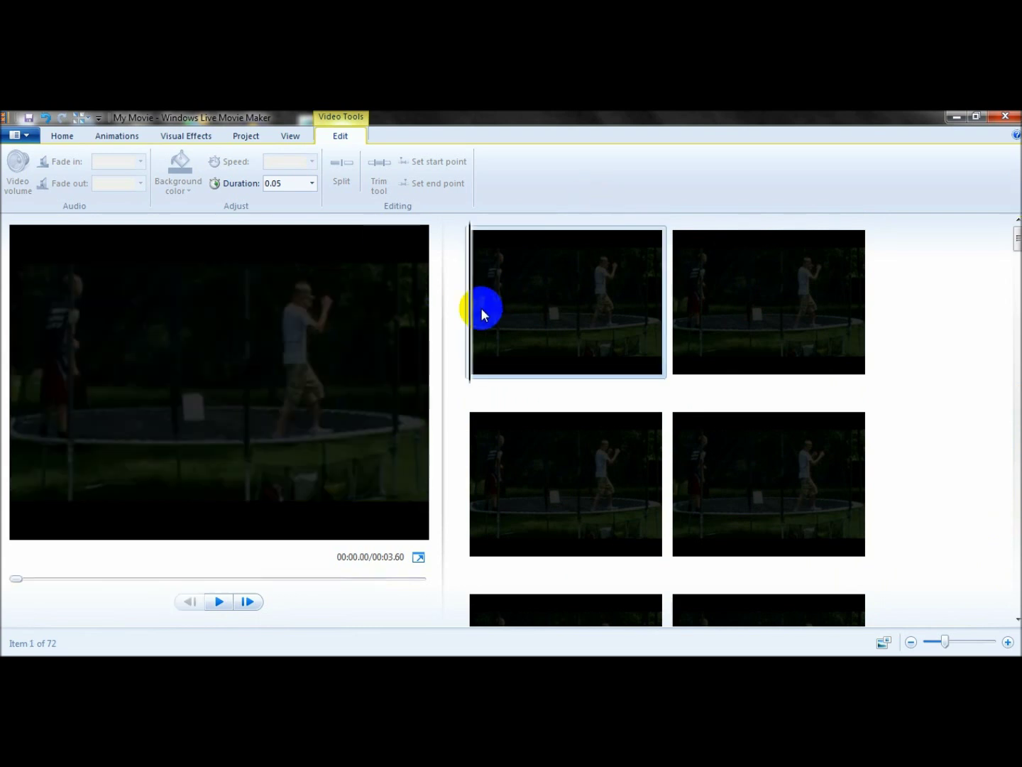
Set all 72 clips to a 0.04-second duration
key(ctrl+a)
click(297, 182)
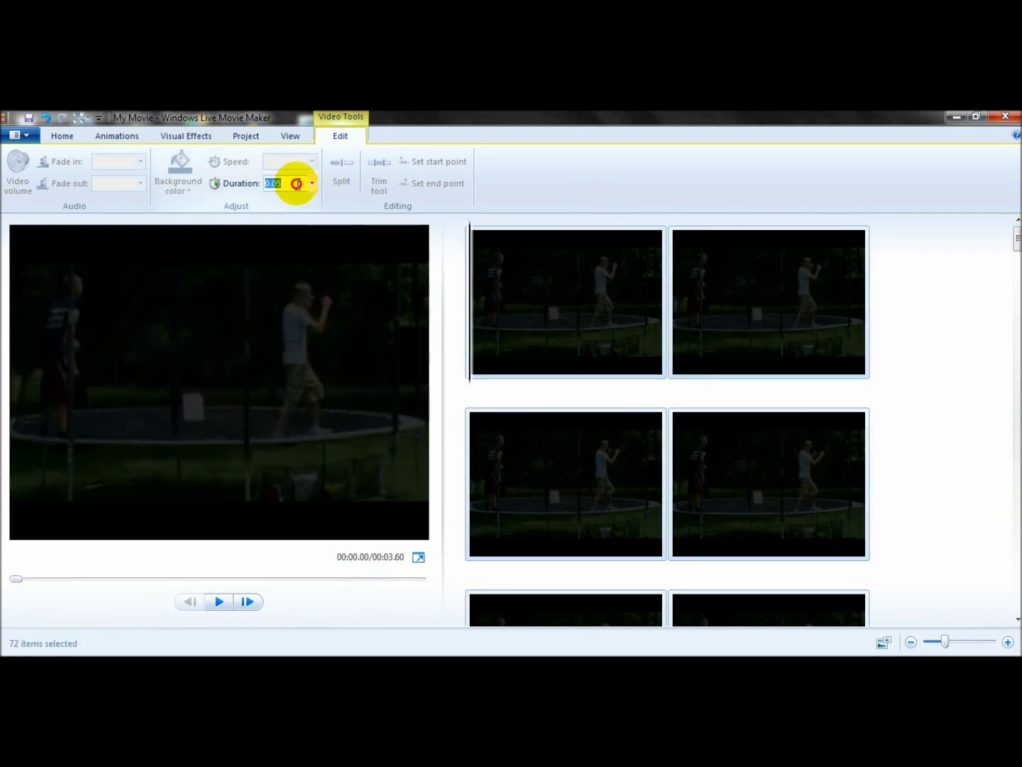
text(0.04)
key(Return)
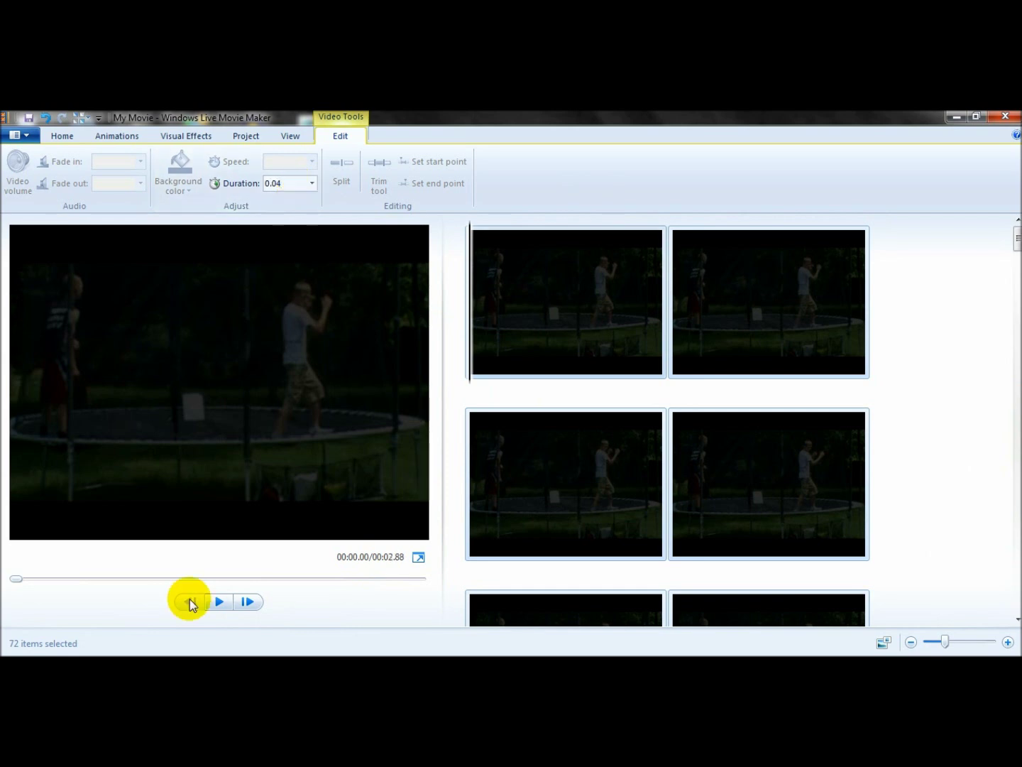
Preview the 2.88-second movie and confirm the last clip's 0.04 s duration
click(217, 604)
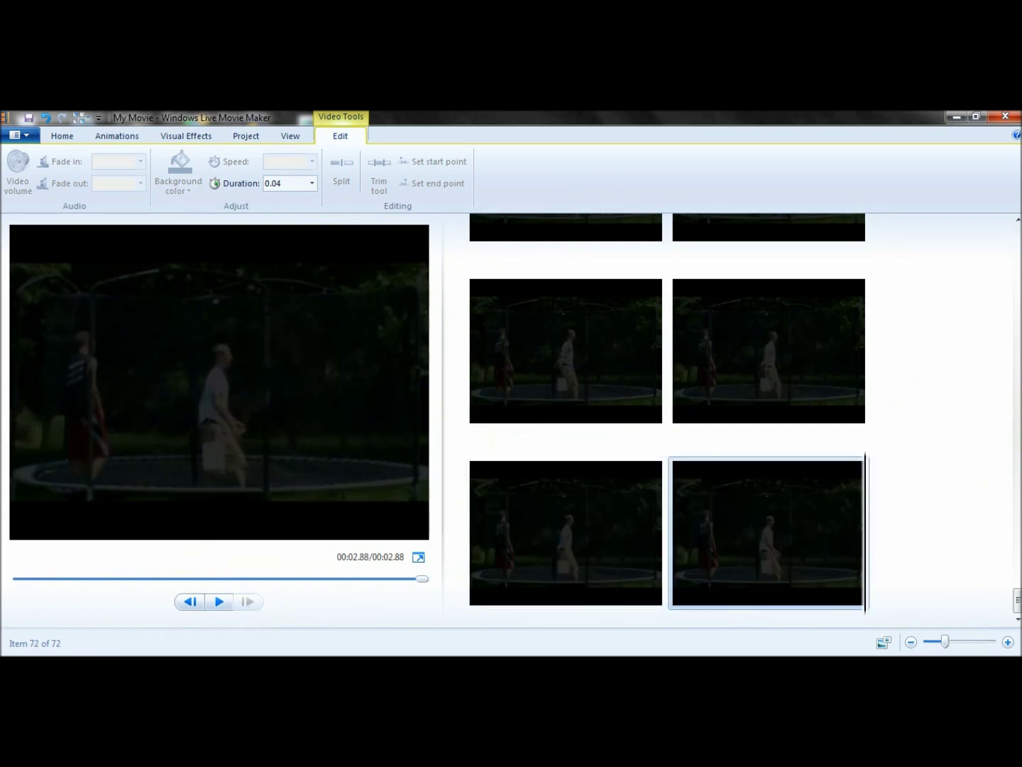
click(786, 496)
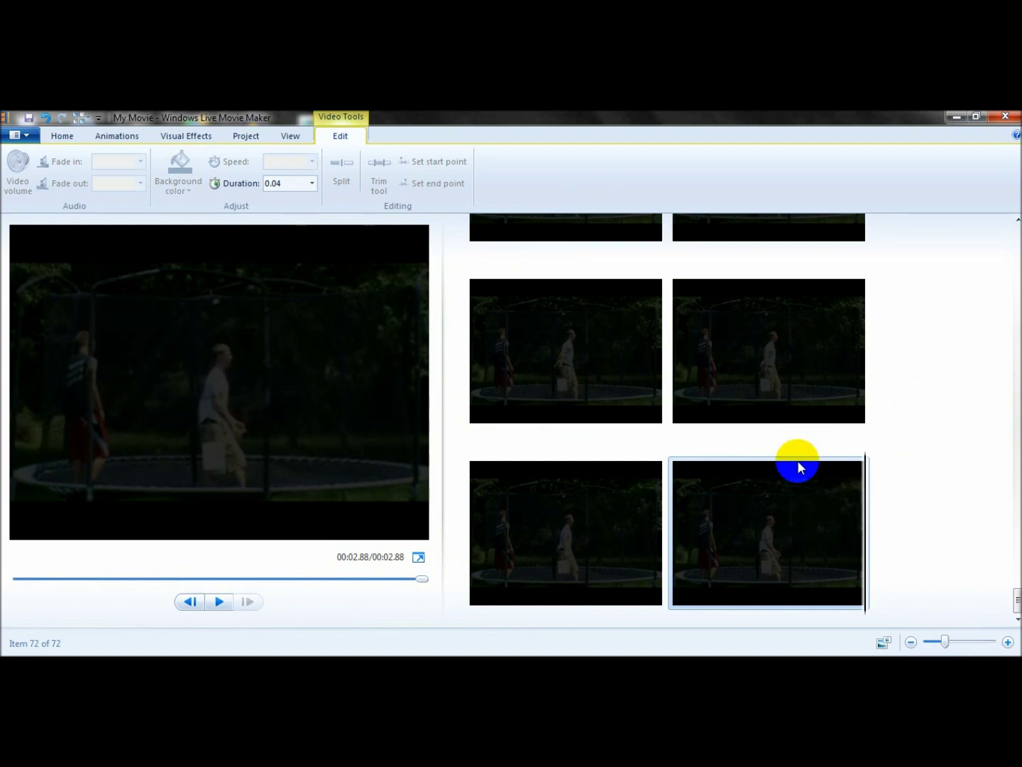
scroll(823, 474, up, 1)
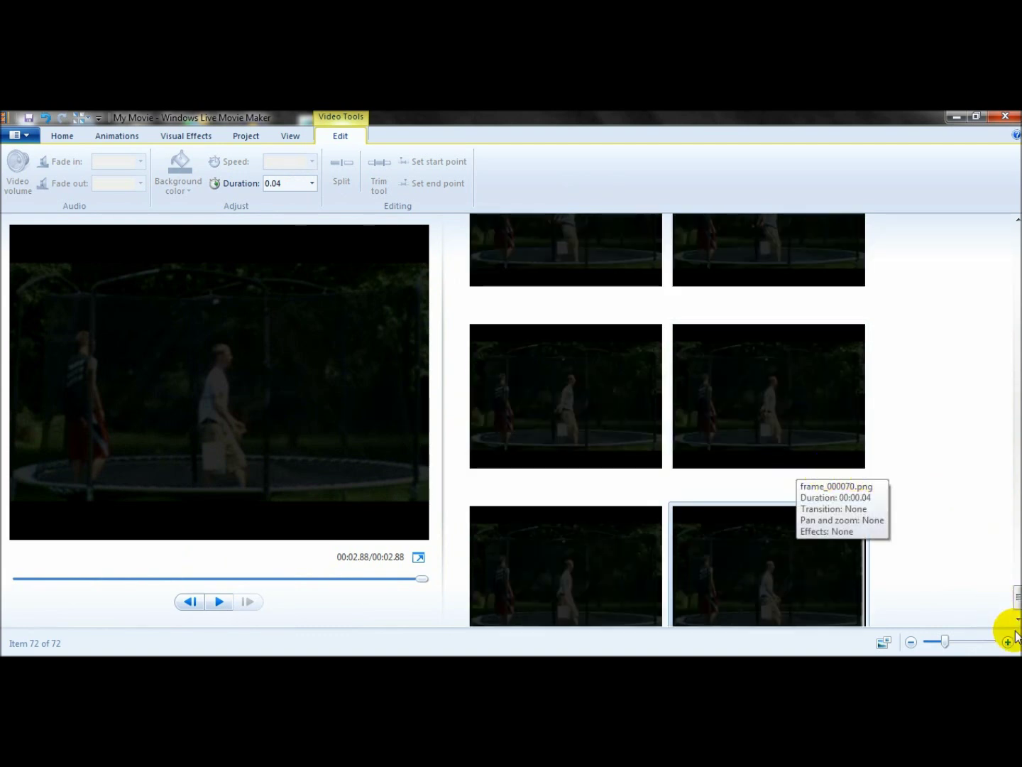
drag(1017, 597, 1006, 160)
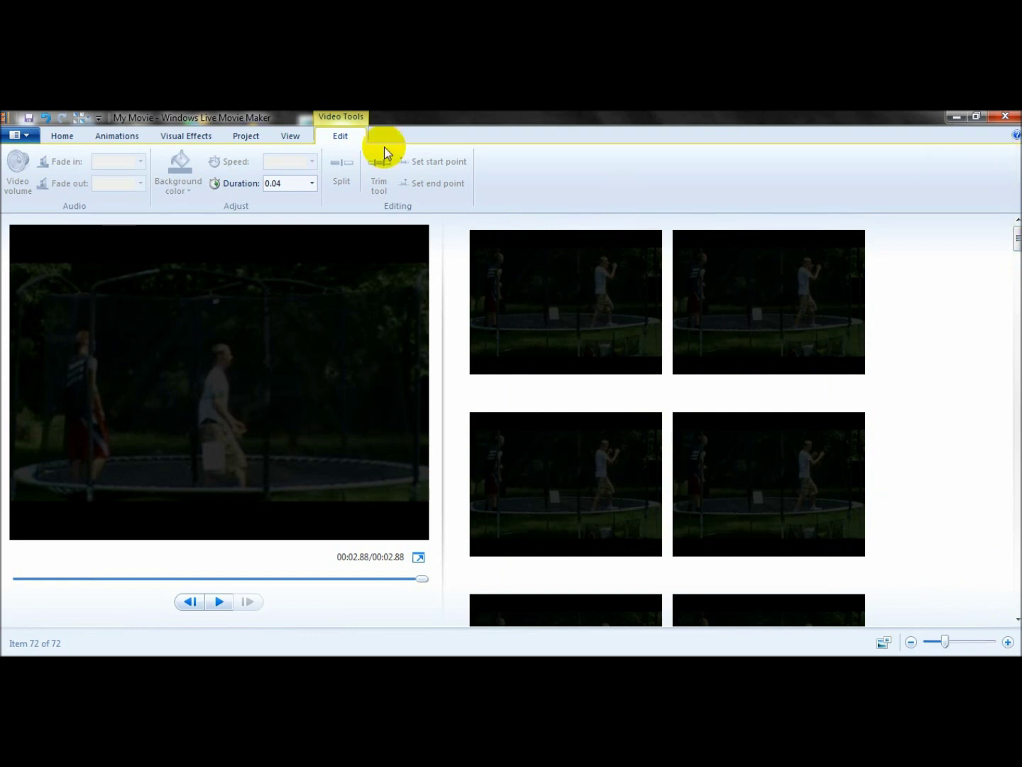
click(313, 183)
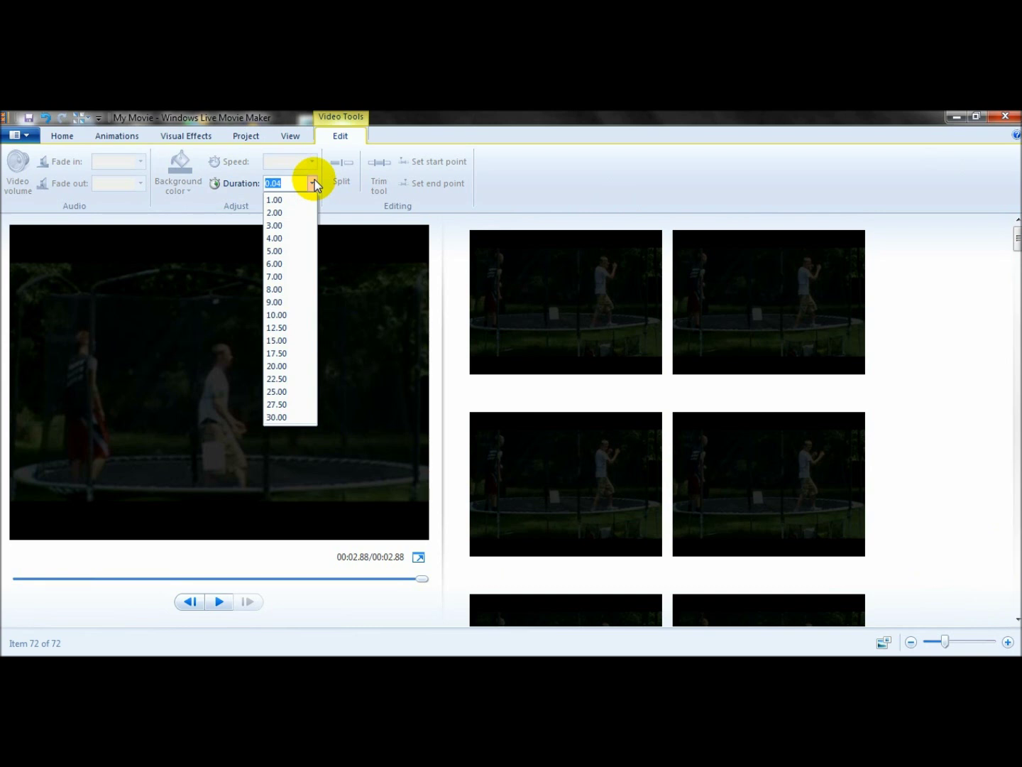
click(313, 183)
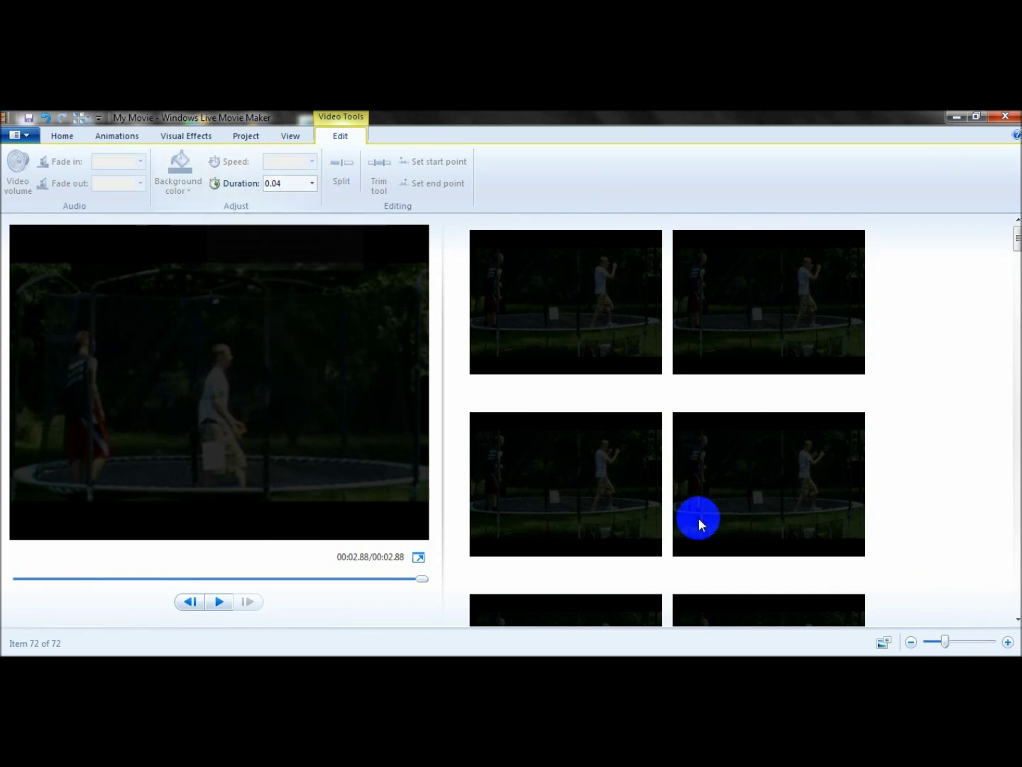
Close Movie Maker without saving changes to My Movie
click(1001, 122)
click(560, 390)
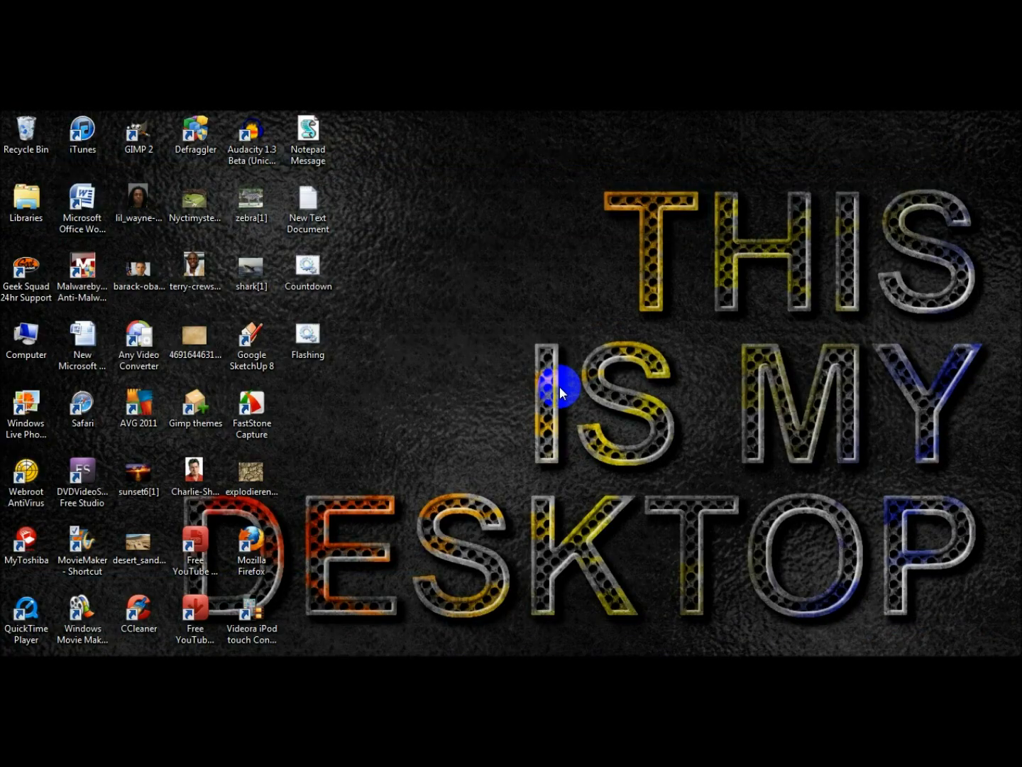